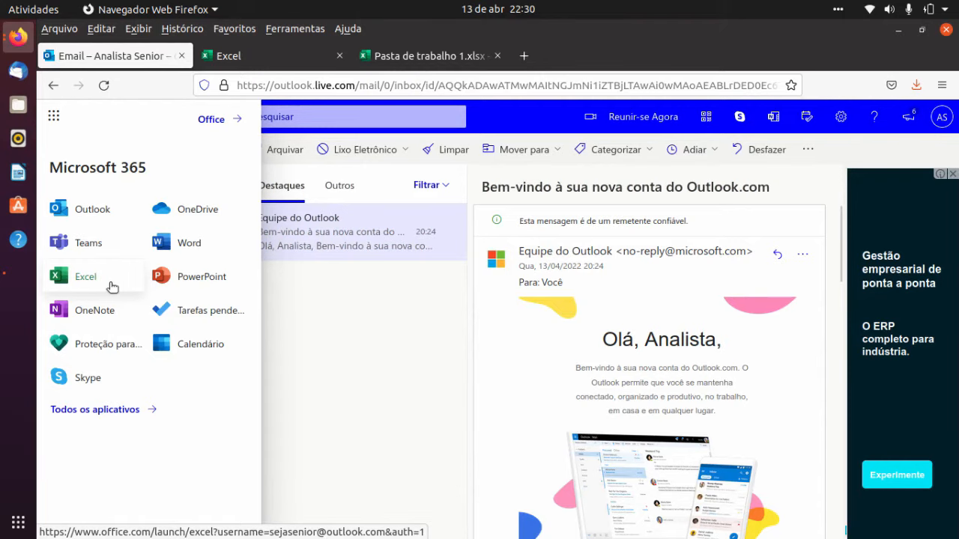
- Switch to the Excel template gallery and look through the available workbook templates
click(259, 57)
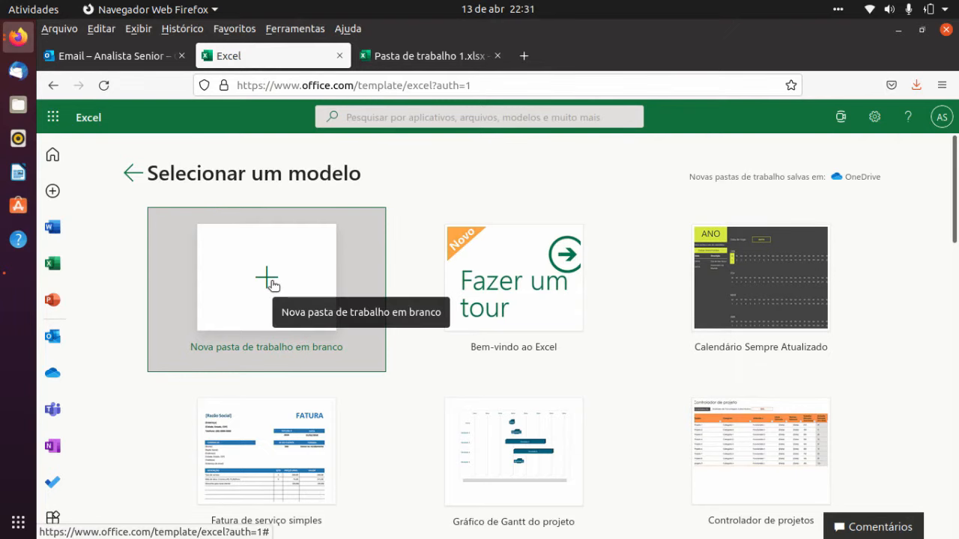
scroll(272, 285, down, 8)
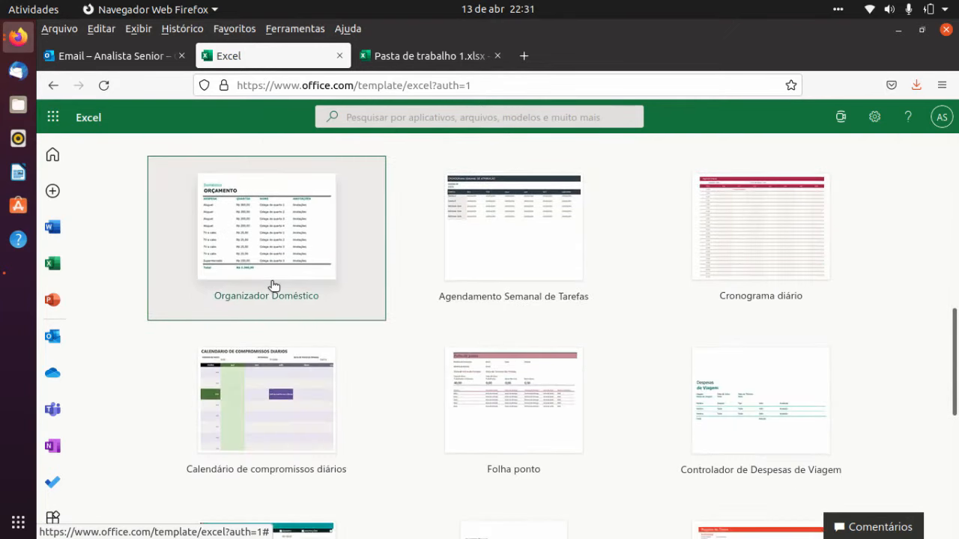
scroll(274, 286, up, 6)
scroll(273, 286, up, 2)
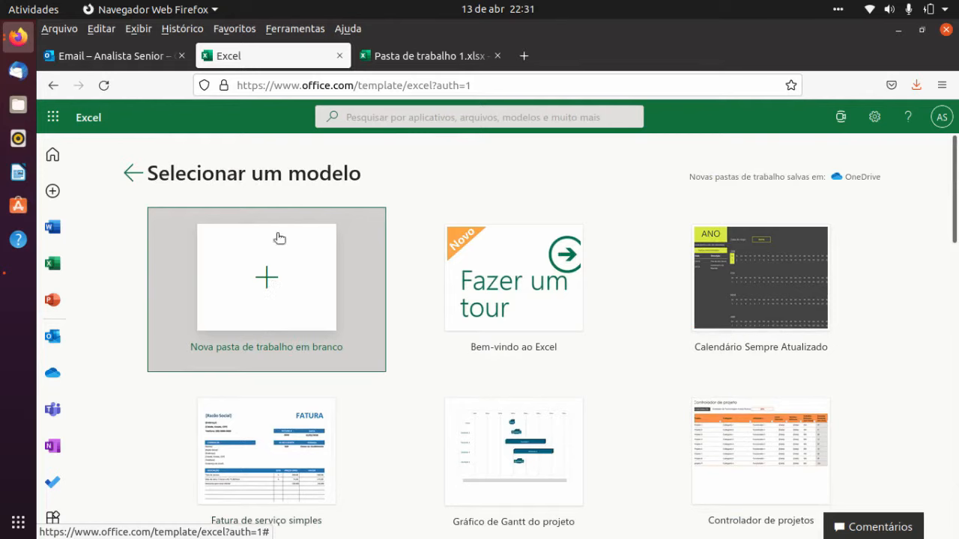
- Switch to the Pasta de trabalho 1 workbook and look over the vehicle fuel consumption table
click(423, 60)
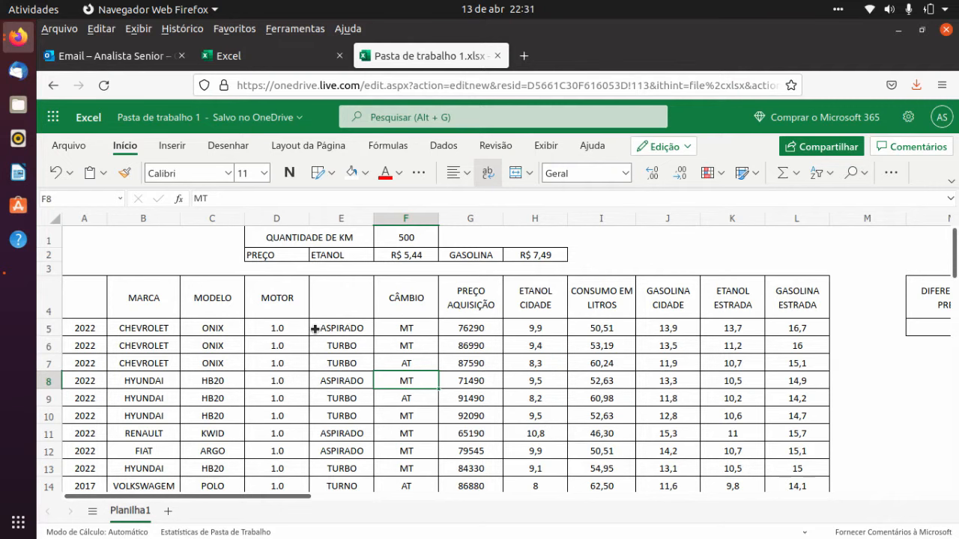
scroll(141, 329, down, 3)
scroll(165, 328, up, 3)
click(674, 352)
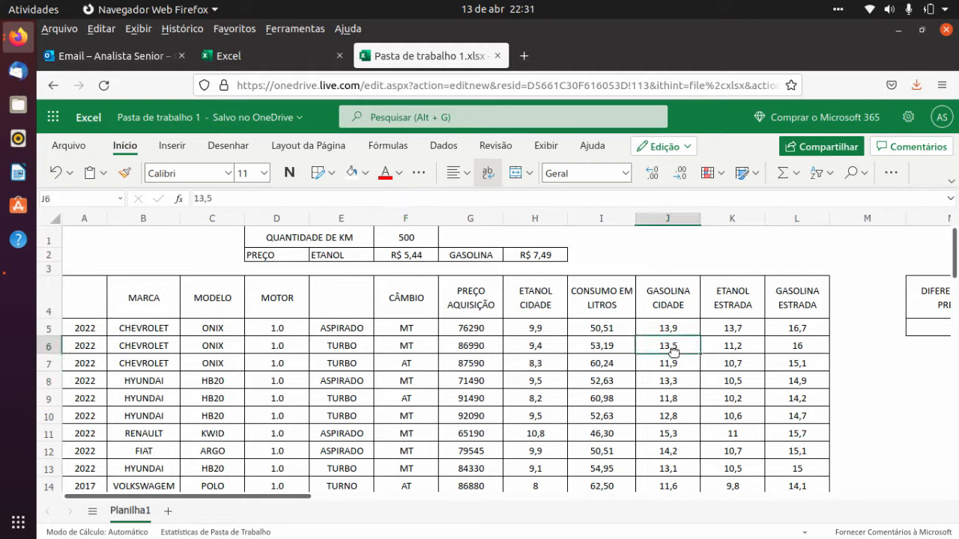
- Insert a new column before GASOLINA CIDADE and head it VALOR VIAGEM in row 4
click(675, 218)
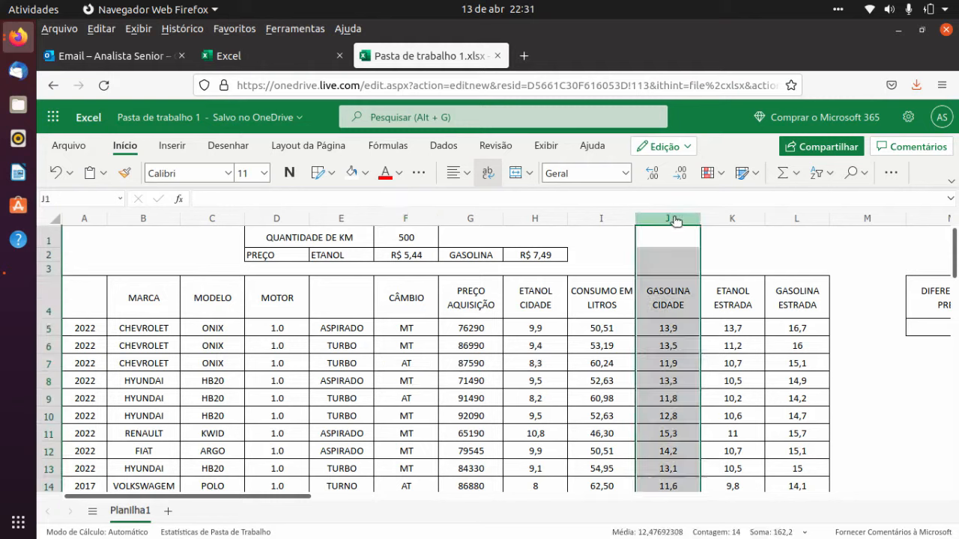
right_click(674, 218)
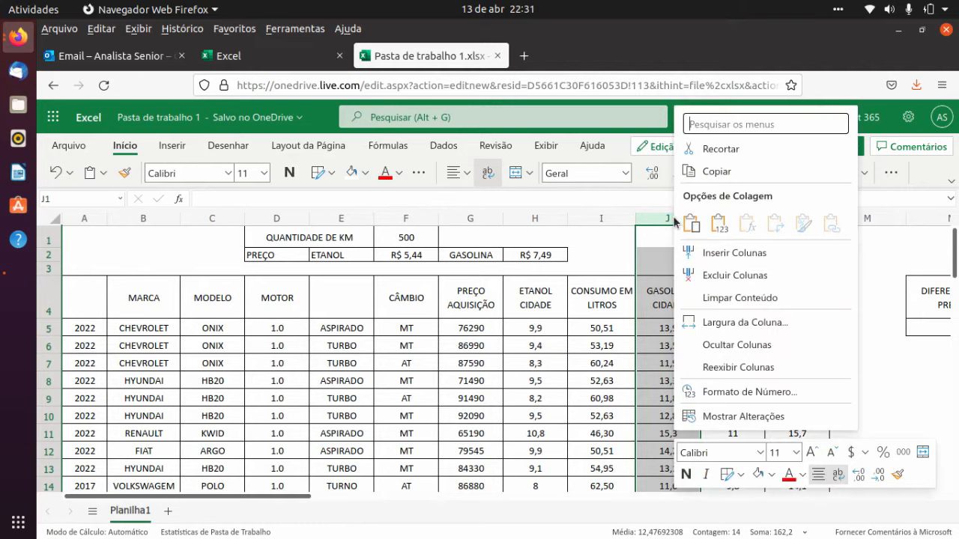
click(725, 254)
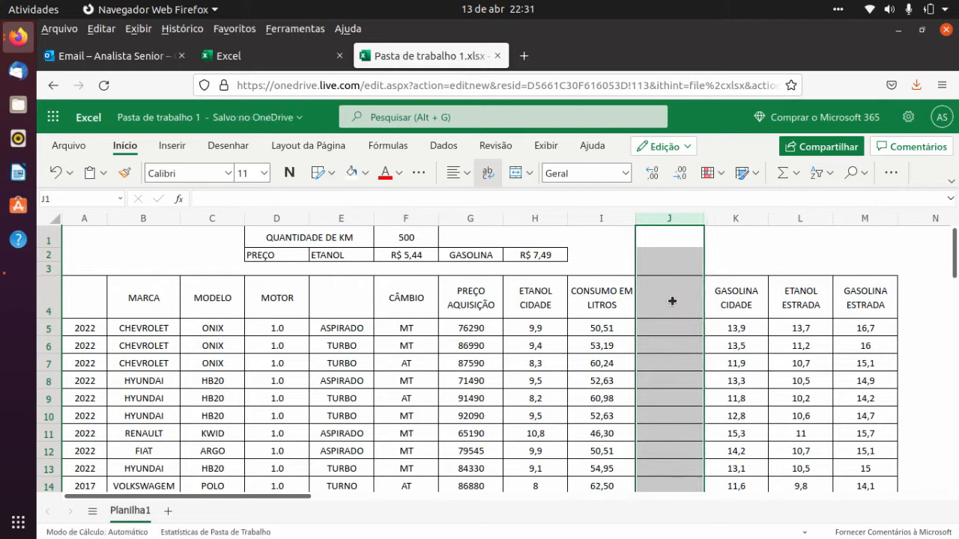
click(673, 302)
text(VA)
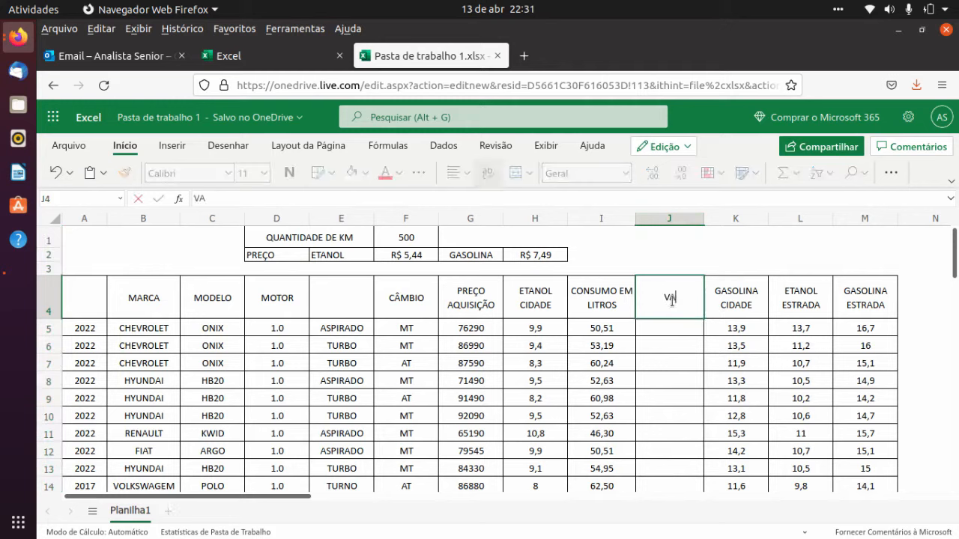
text(LOR VIAGEM)
key(Return)
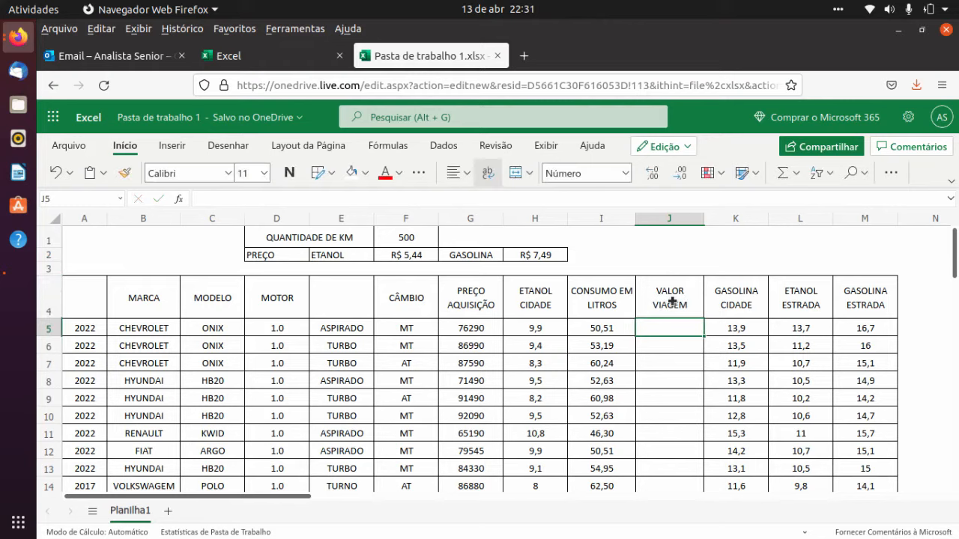
- Enter =(I5*$F$2 in J5 to multiply the litres consumed by the ethanol price, with the price reference absolute
text(=()
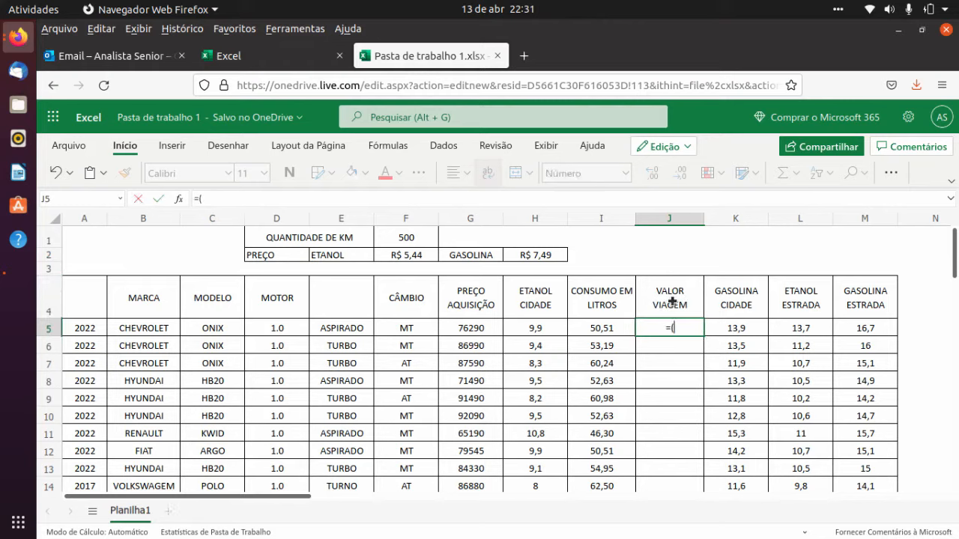
click(595, 328)
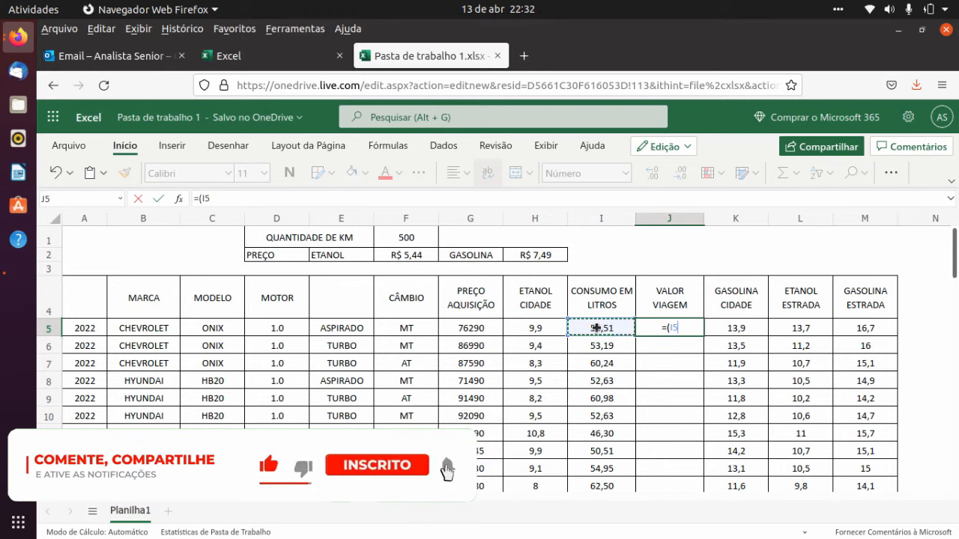
text(*)
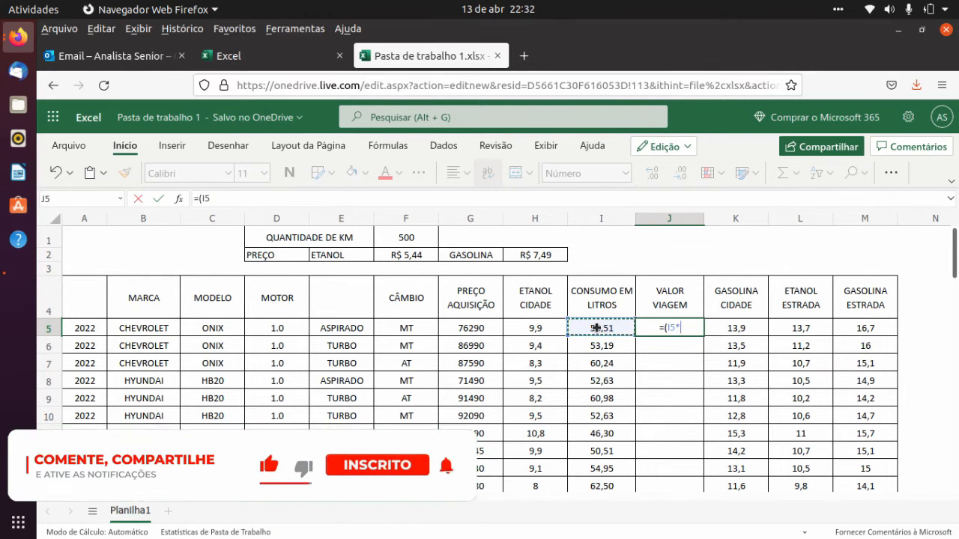
click(400, 256)
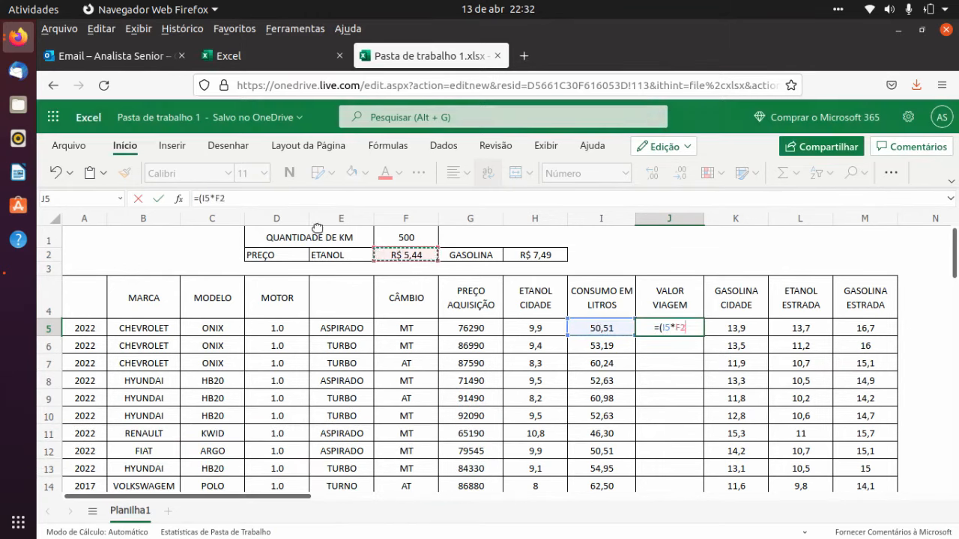
click(219, 199)
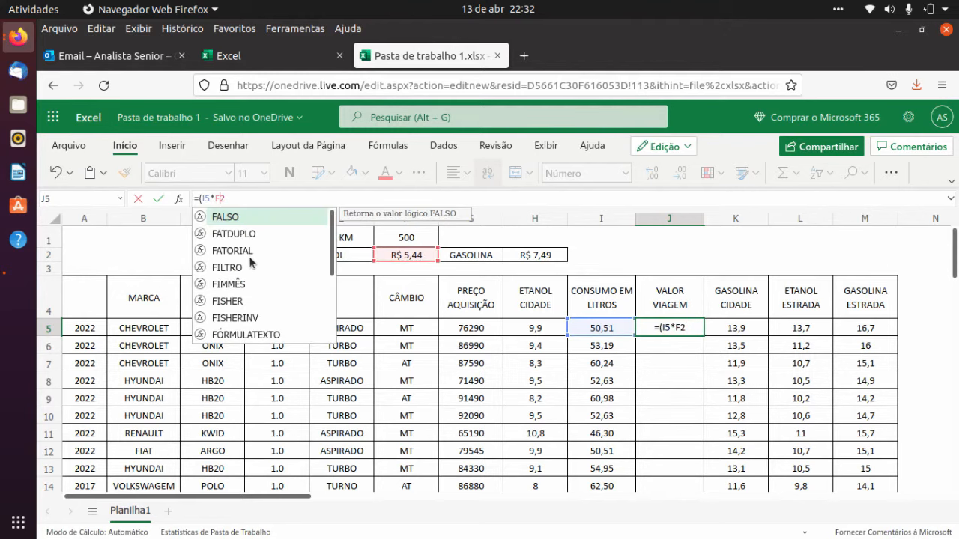
key(Escape)
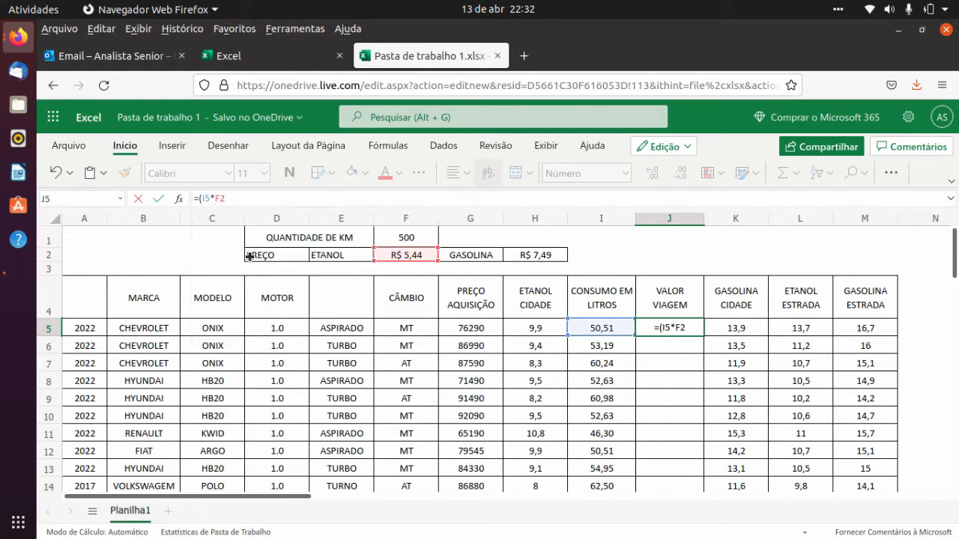
text($)
key(Left)
text($)
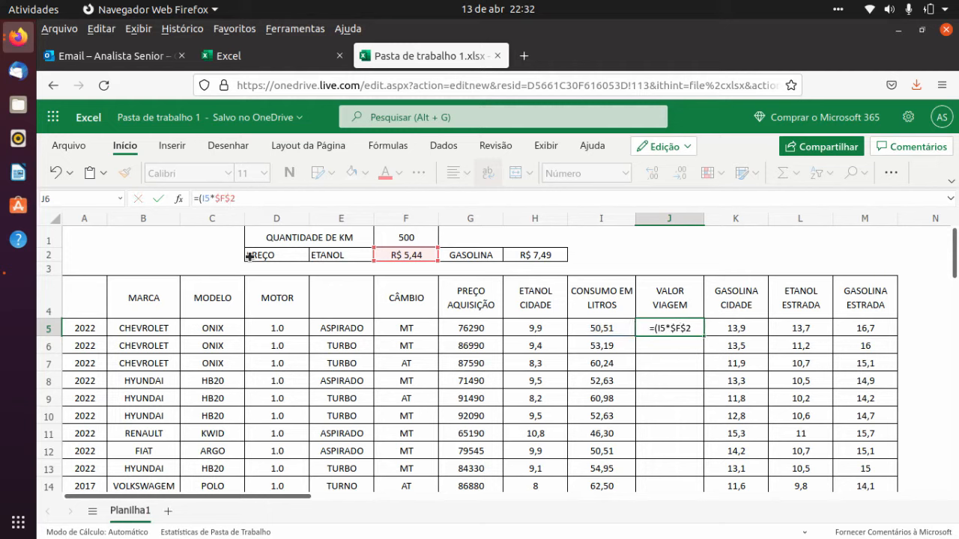
key(Return)
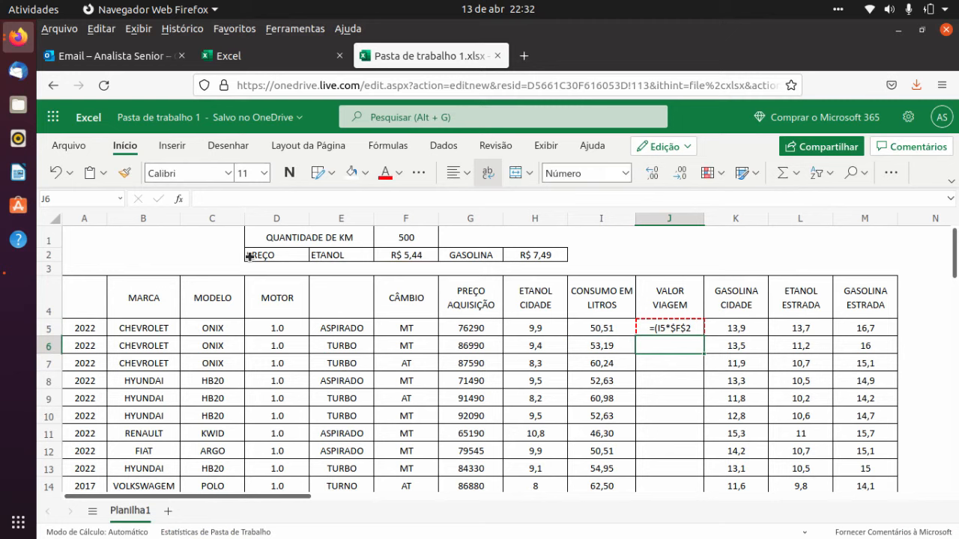
- Add the closing parenthesis to the formula in J5 so it reads =(I5*$F$2)
click(676, 328)
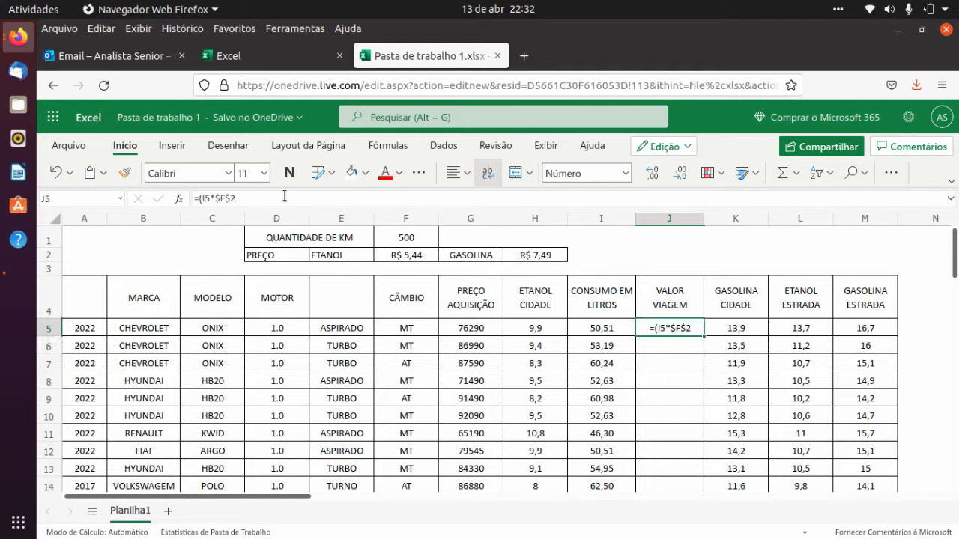
click(284, 196)
text())
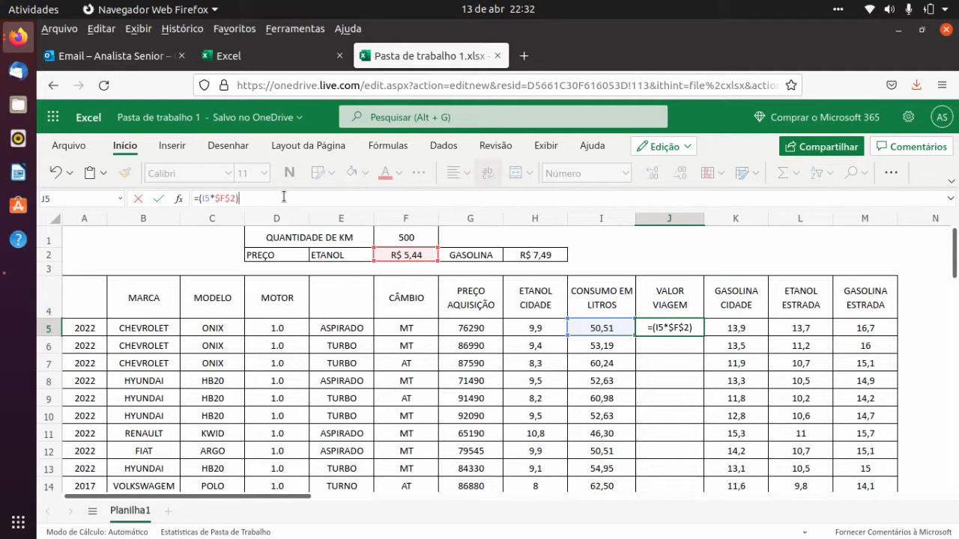
key(Return)
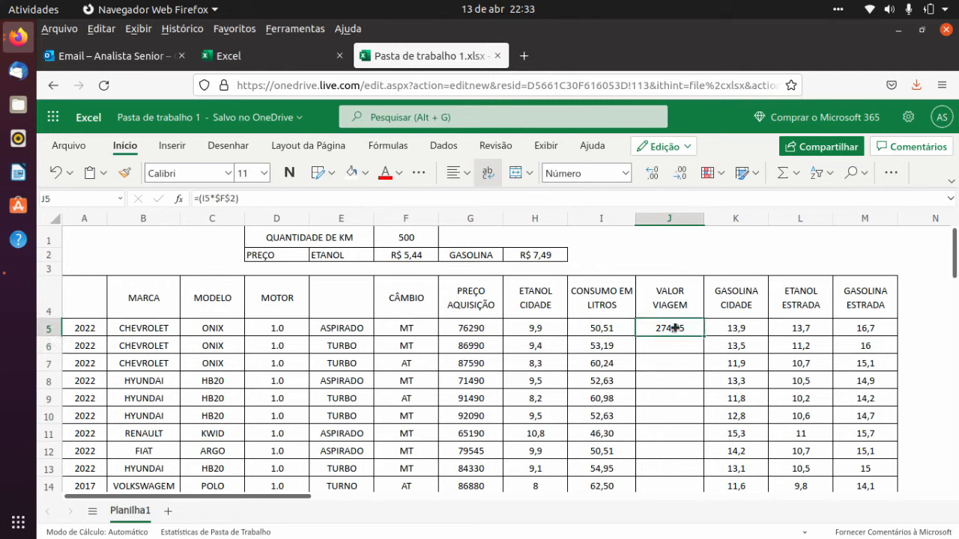
- Format the trip cost in J5 as currency (Moeda)
click(675, 328)
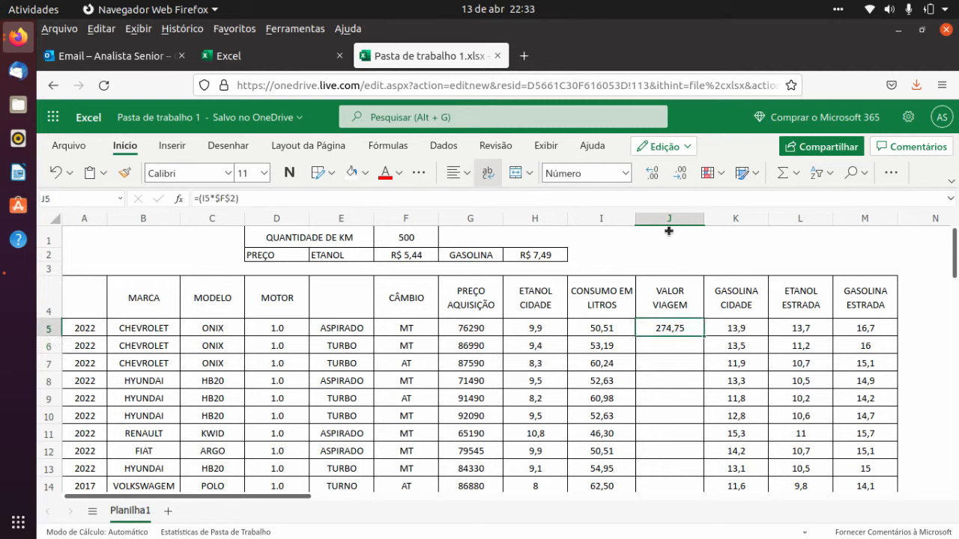
click(626, 178)
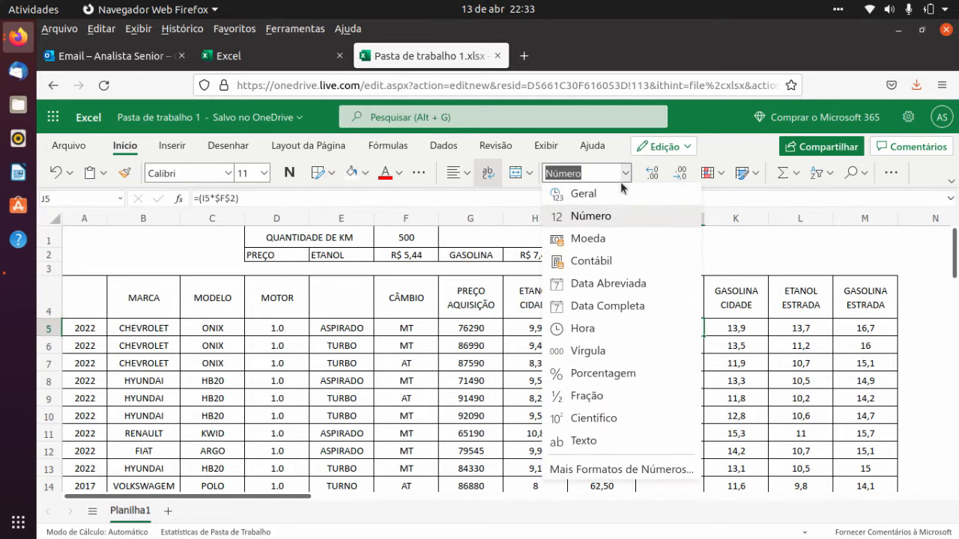
click(591, 238)
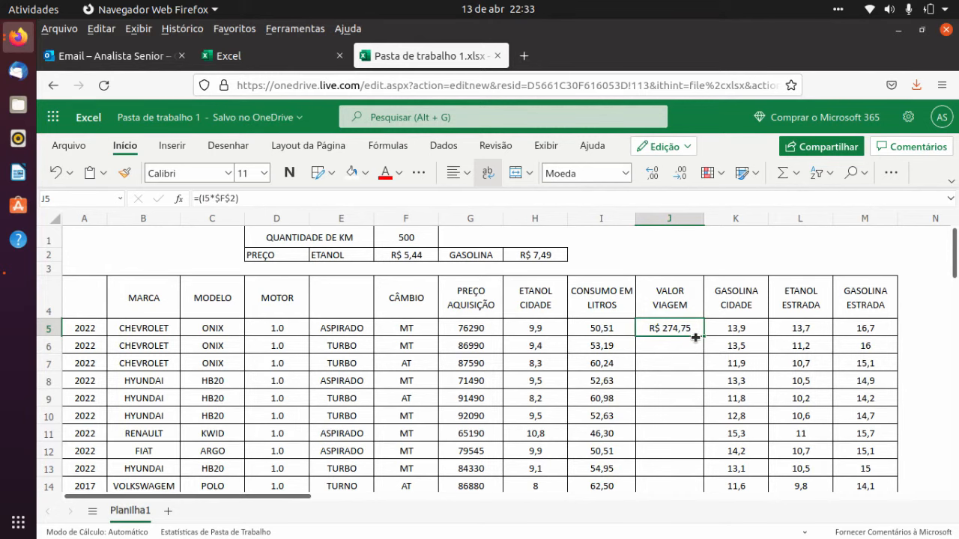
- Fill the J5 formula down the VALOR VIAGEM column to row 17 and check the filled rows
scroll(696, 338, down, 3)
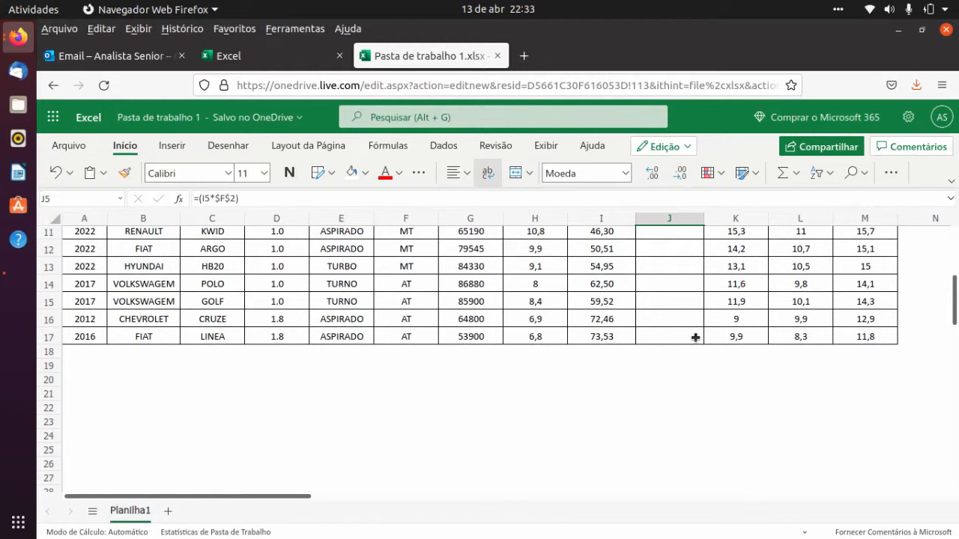
scroll(696, 338, up, 3)
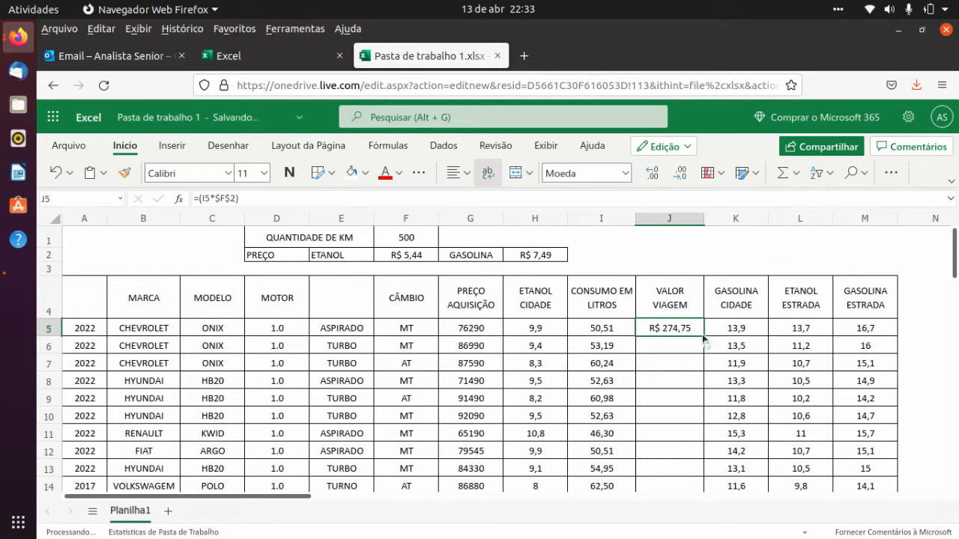
double_click(702, 335)
scroll(697, 352, down, 5)
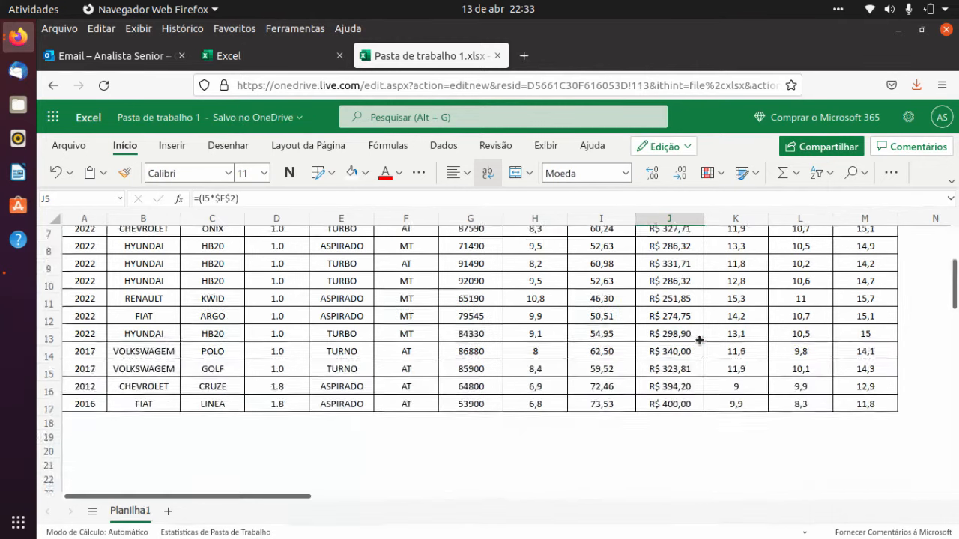
scroll(691, 360, up, 5)
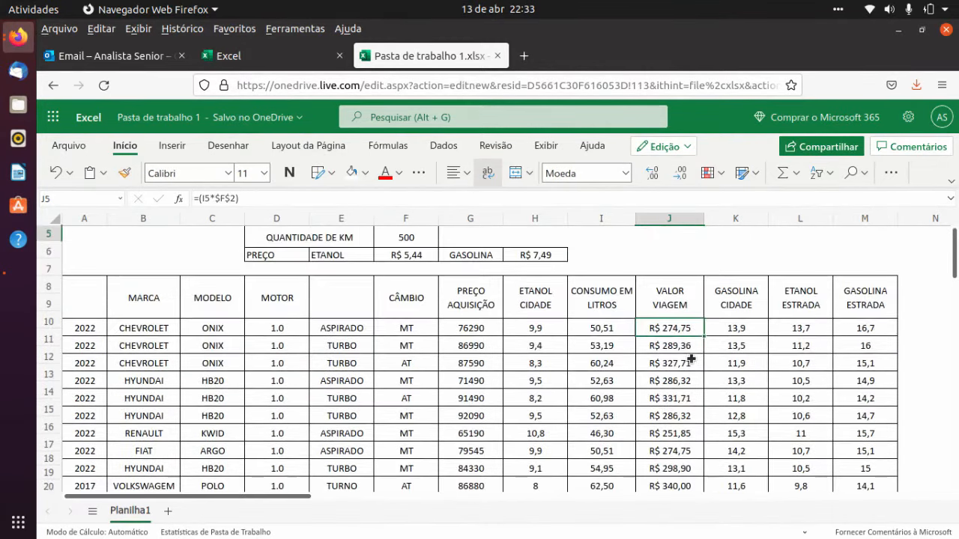
scroll(691, 359, down, 3)
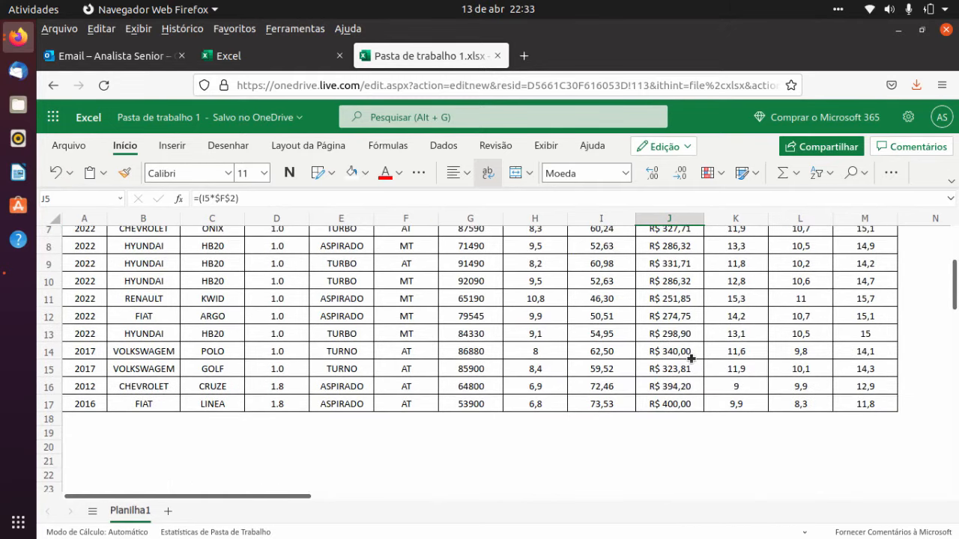
scroll(691, 359, up, 3)
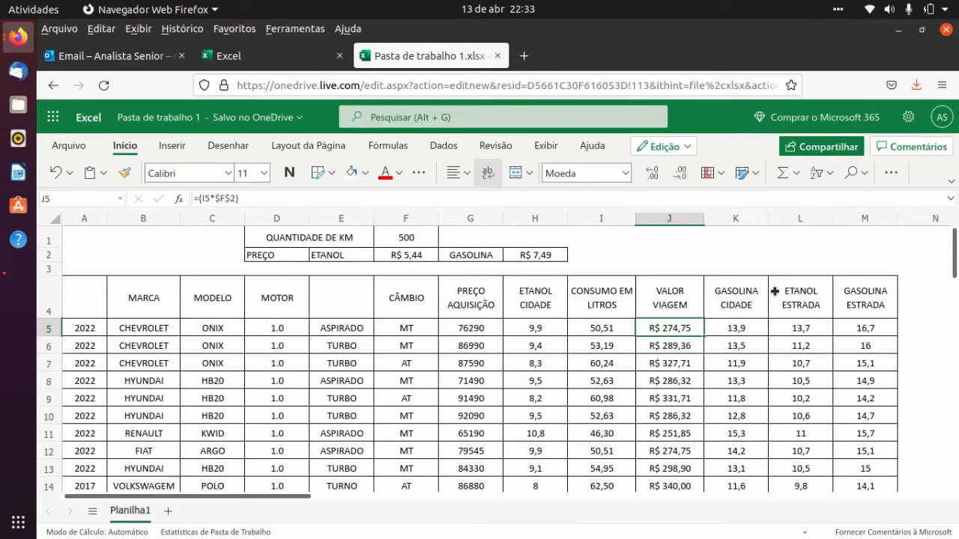
- Insert a column between GASOLINA CIDADE and ETANOL ESTRADA and head it VALOR VIAGEM (G) in L4
click(810, 220)
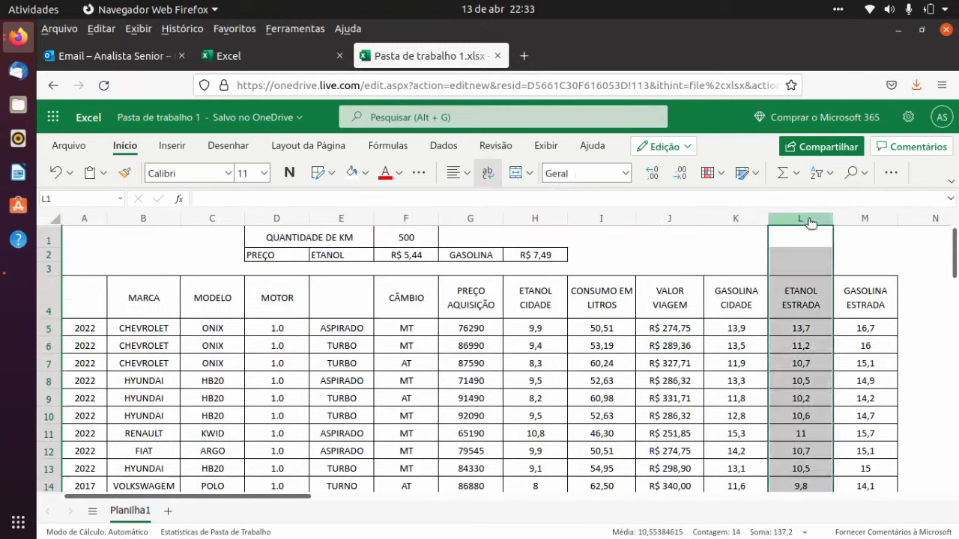
right_click(807, 220)
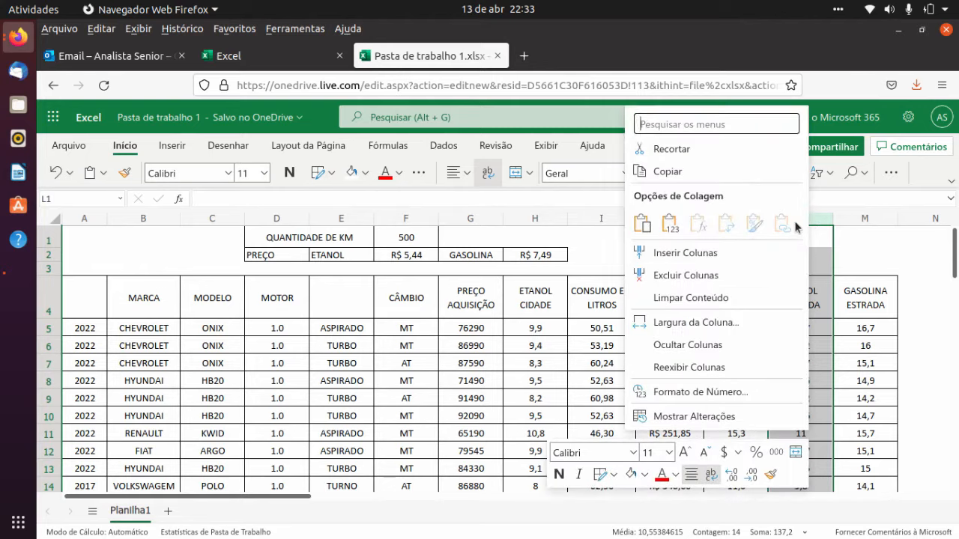
click(700, 253)
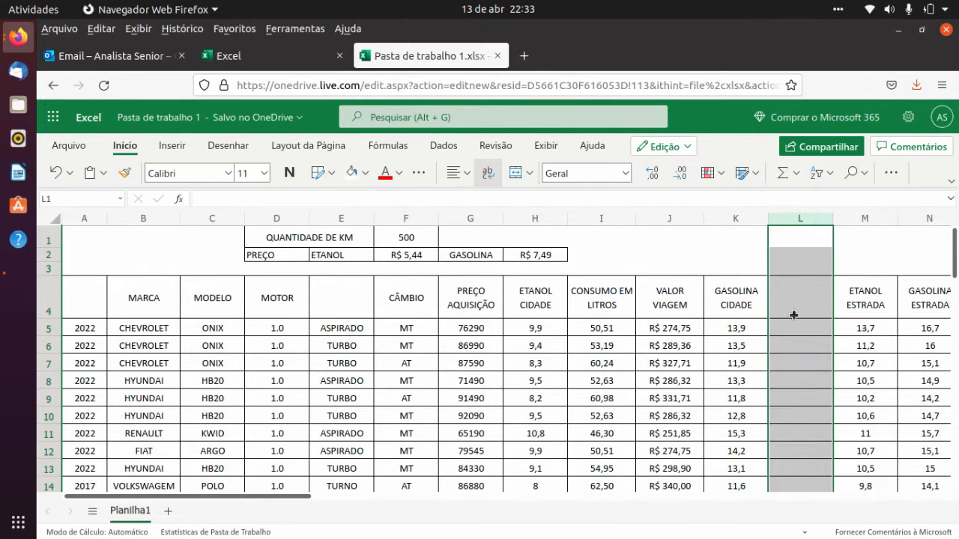
click(799, 305)
text(VALOR V)
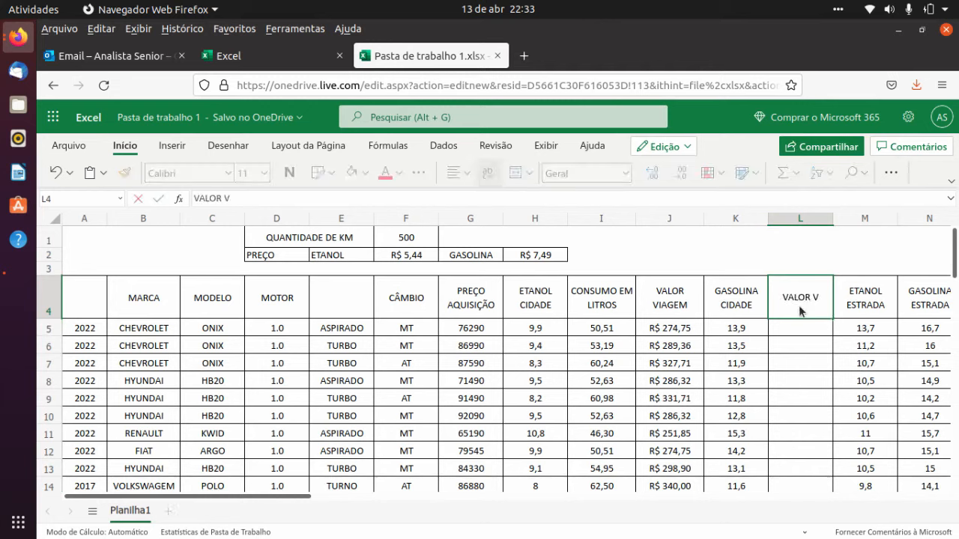
text(IAGEM)
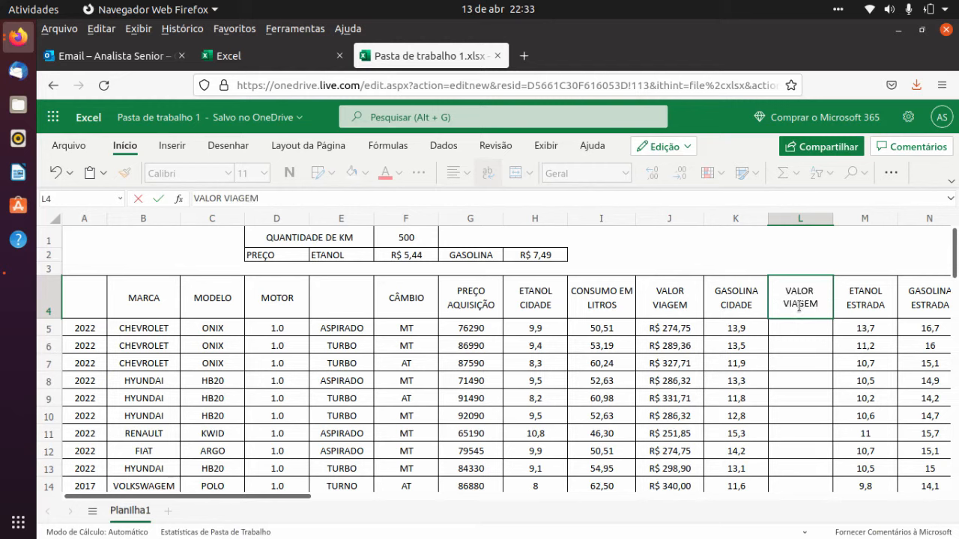
text( (G))
- Change the trip cost header in J4 to VALOR VIAGEM (E)
click(691, 308)
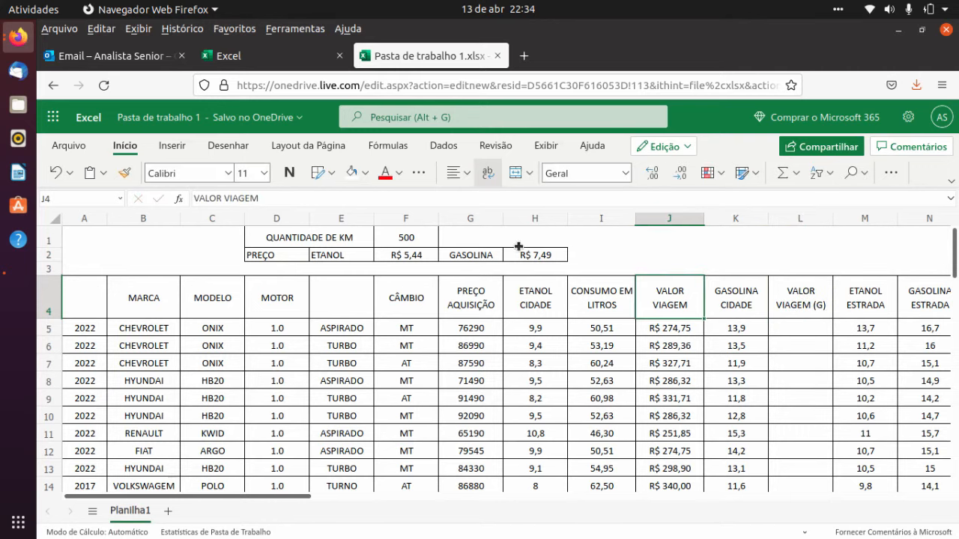
click(296, 201)
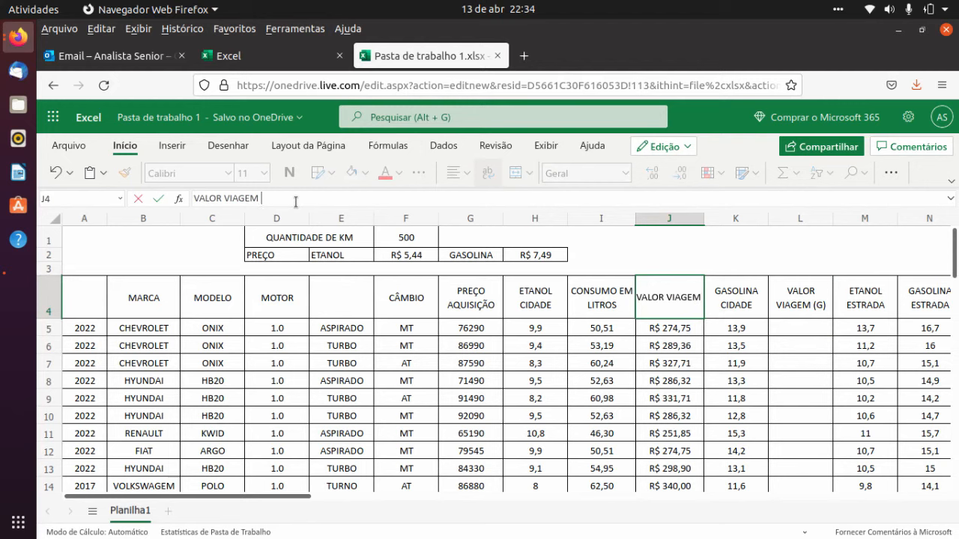
text((E))
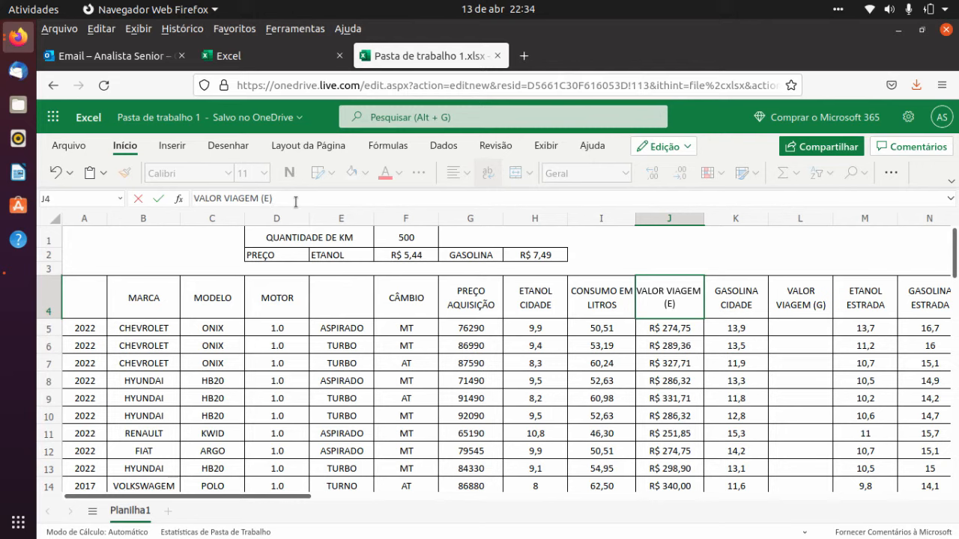
key(Return)
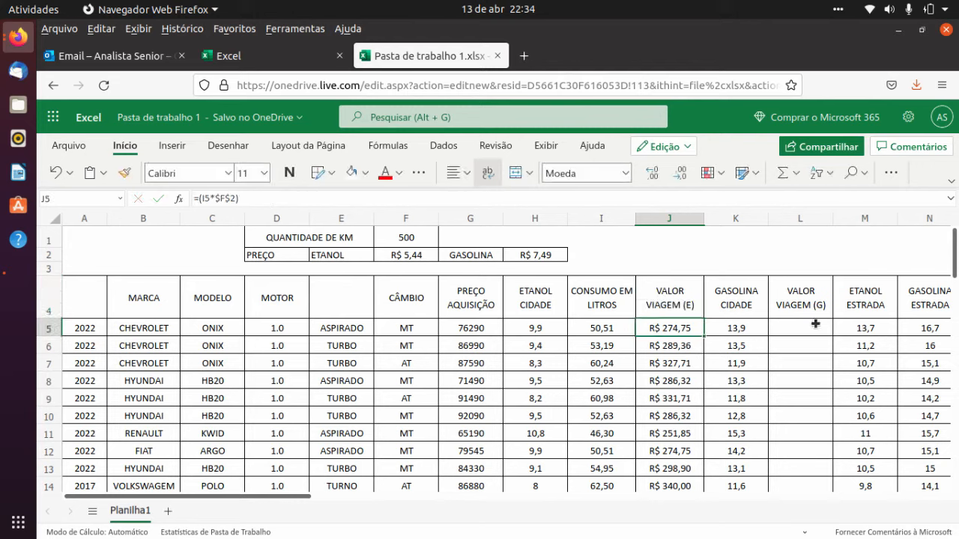
- Begin the L5 formula with =($F$1/K5), dividing the trip kilometres by the city gasoline consumption, with the kilometre reference absolute
click(813, 324)
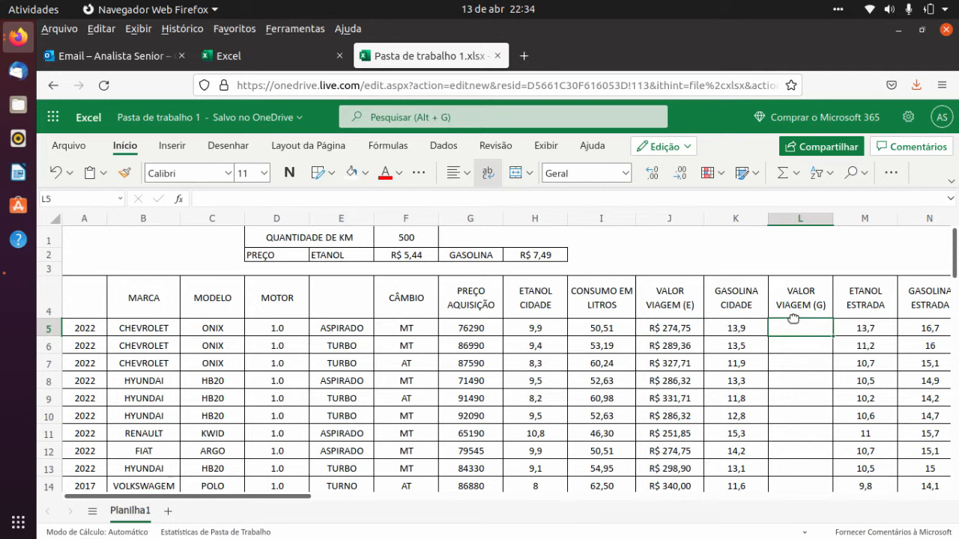
text(=()
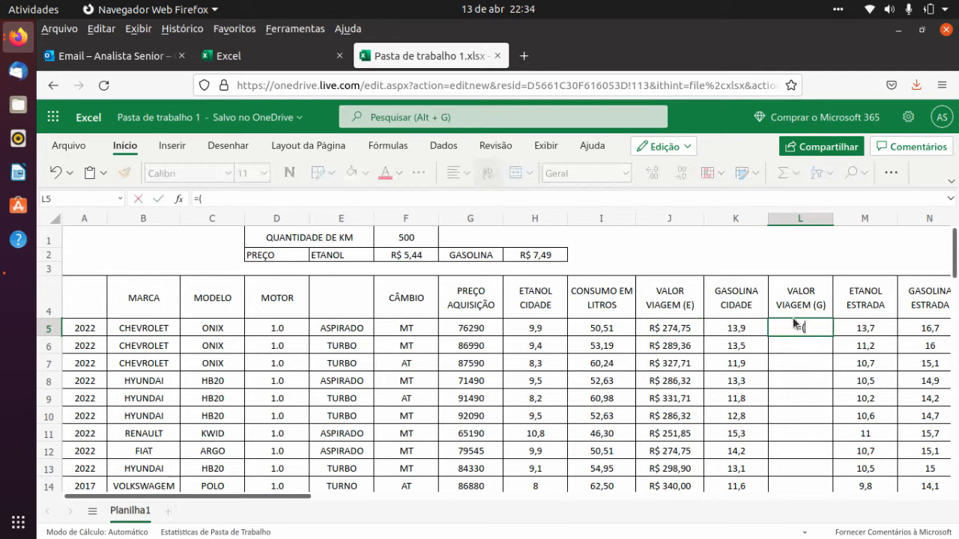
click(413, 237)
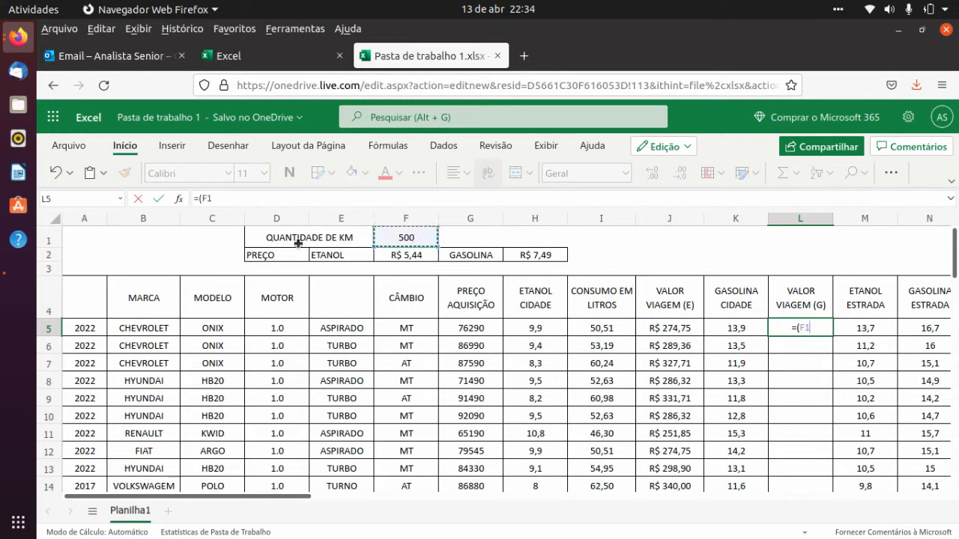
click(205, 198)
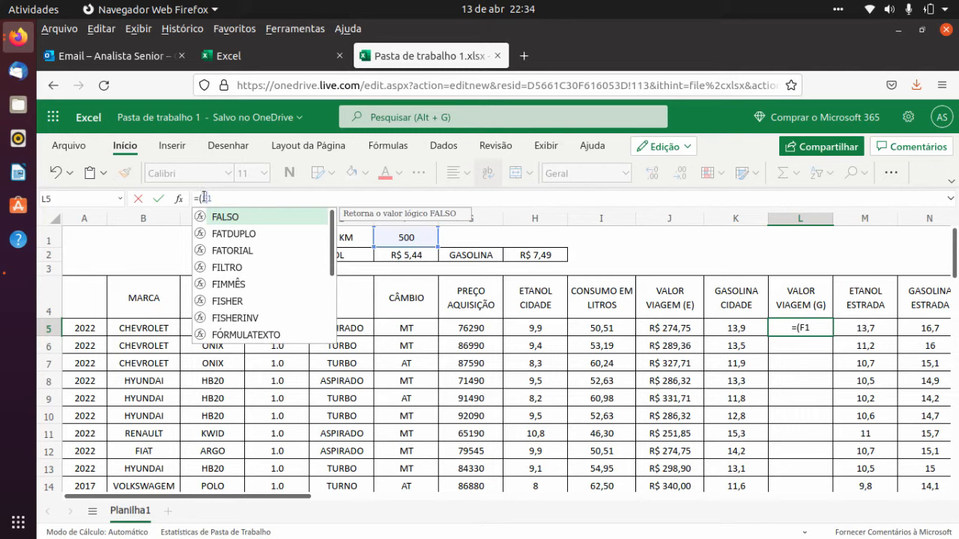
click(203, 197)
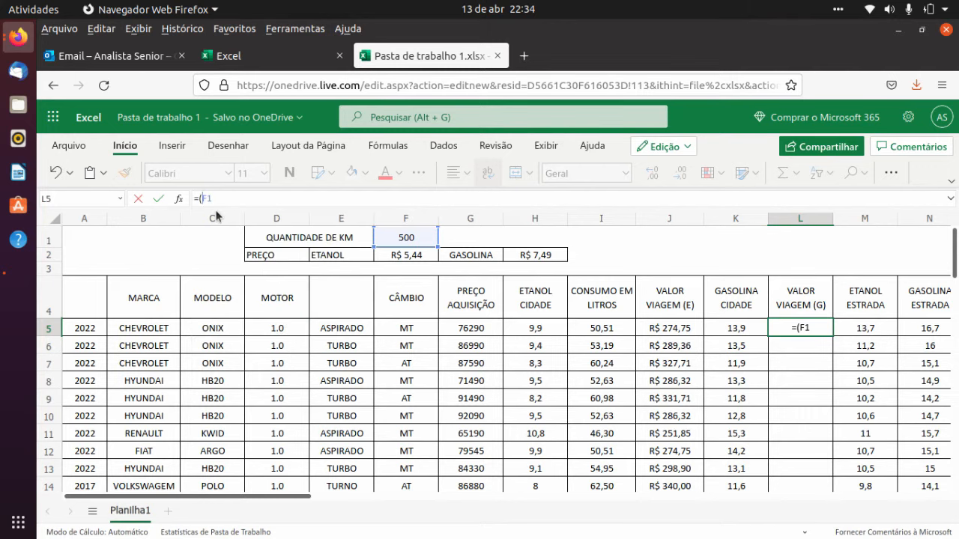
text($F$)
text(/)
click(737, 327)
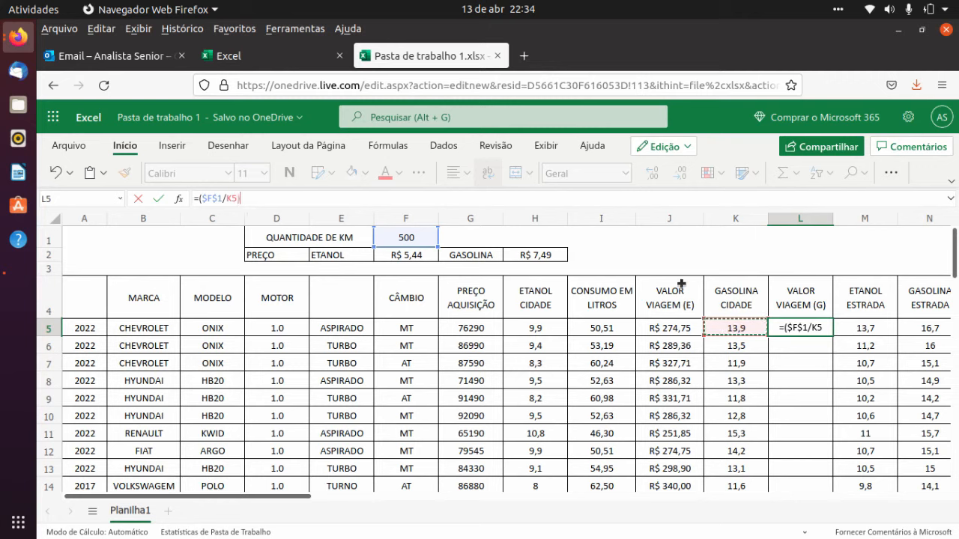
text())
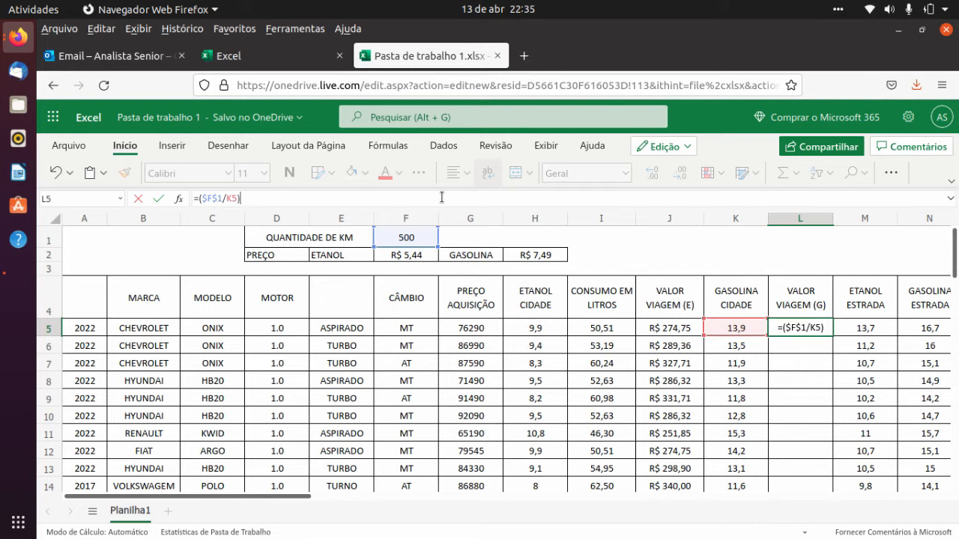
- Complete the L5 formula as =($F$1/K5)*$H$2, multiplying by the gasoline price with an absolute reference
text(*)
click(544, 255)
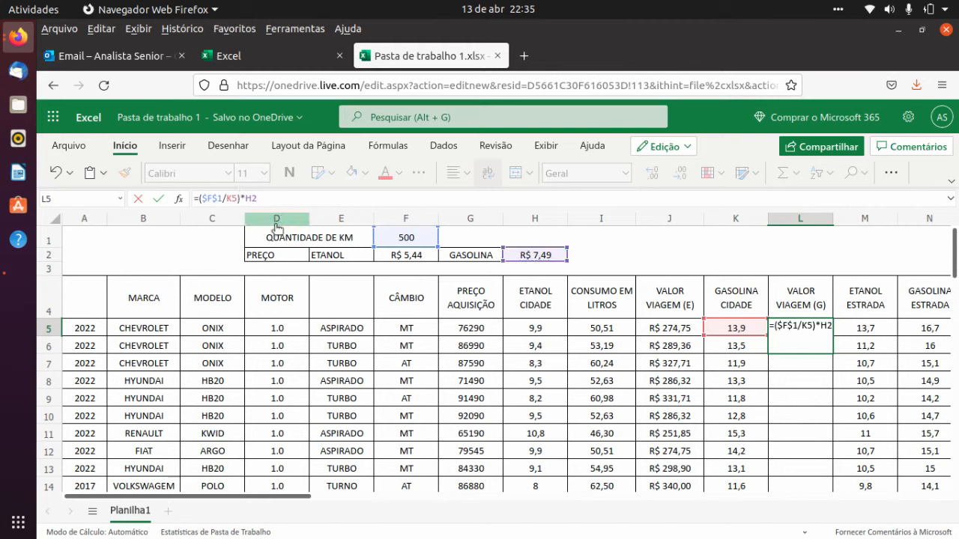
text($F)
text($H$)
key(Return)
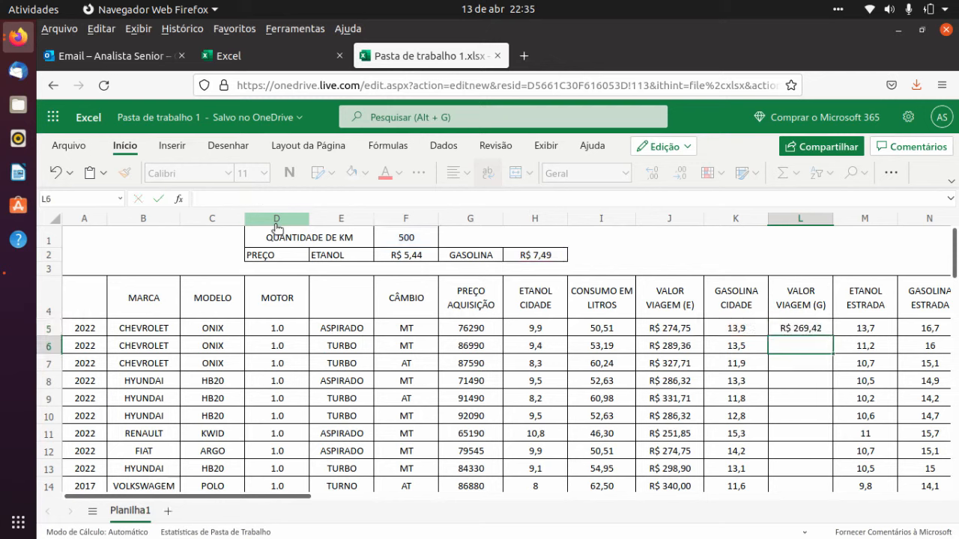
- Fill the L5 formula down the VALOR VIAGEM (G) column to row 17 and check the filled rows
click(814, 331)
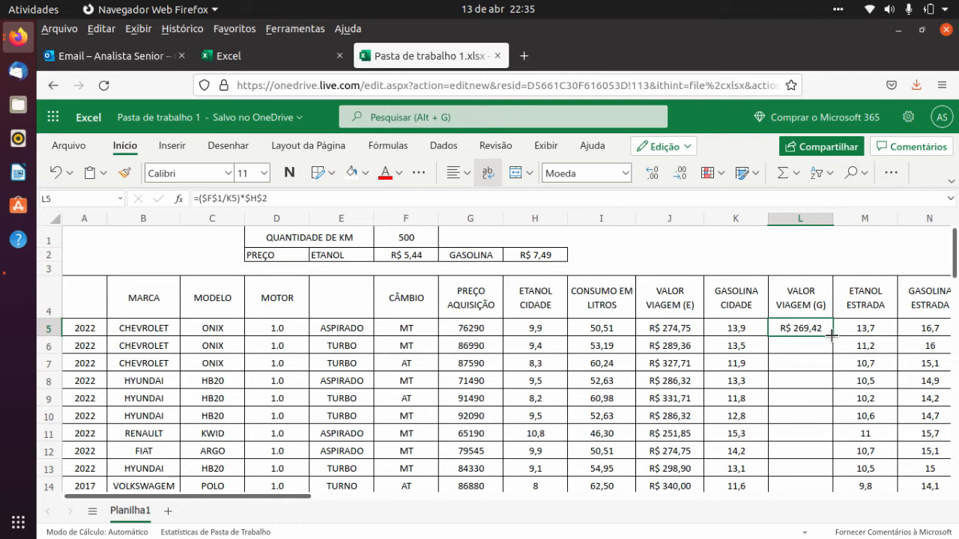
double_click(832, 336)
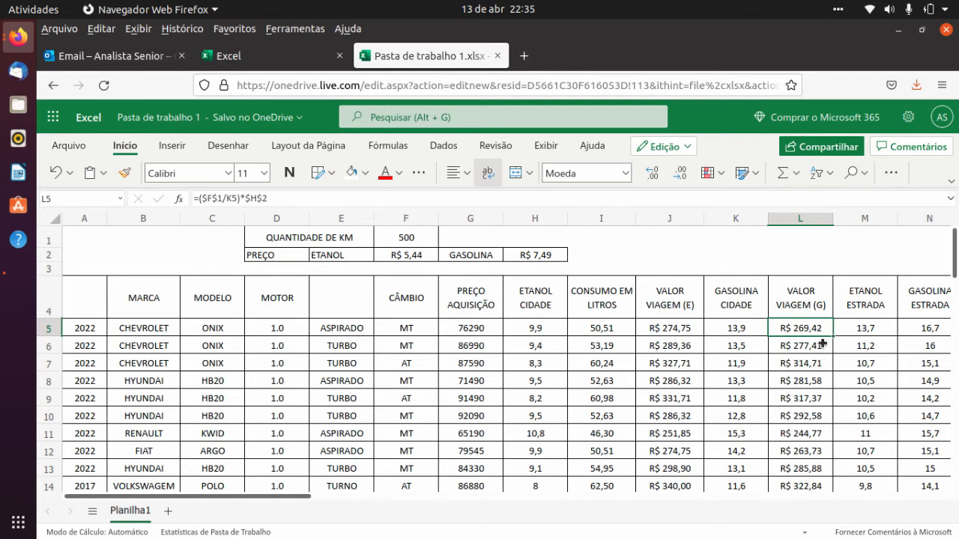
scroll(820, 345, down, 3)
scroll(816, 347, up, 3)
scroll(734, 352, down, 4)
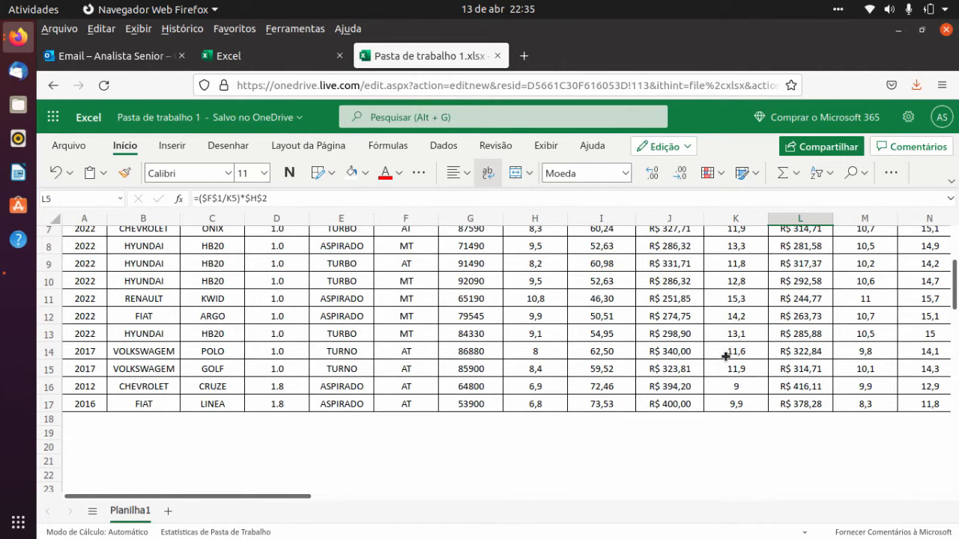
scroll(724, 349, up, 2)
scroll(725, 358, up, 2)
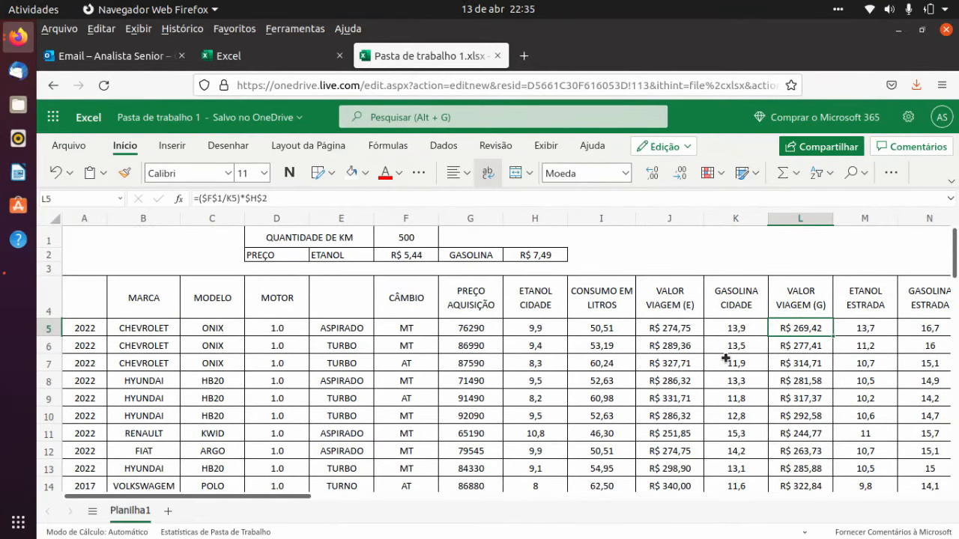
click(408, 256)
click(541, 256)
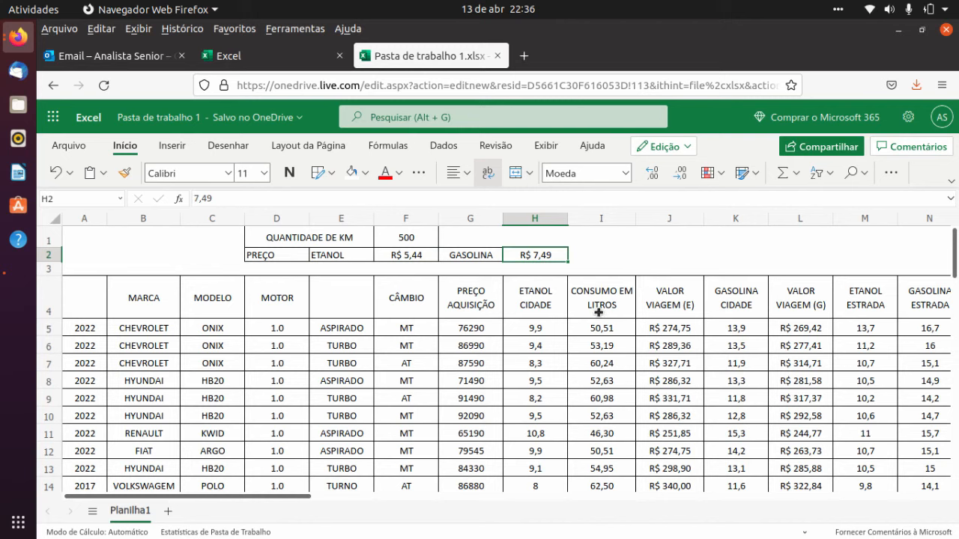
click(353, 298)
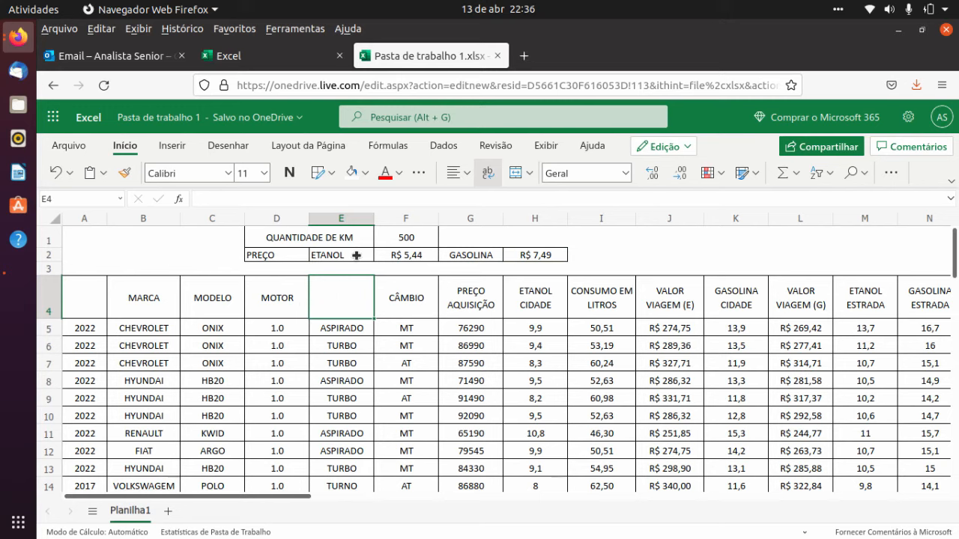
click(331, 175)
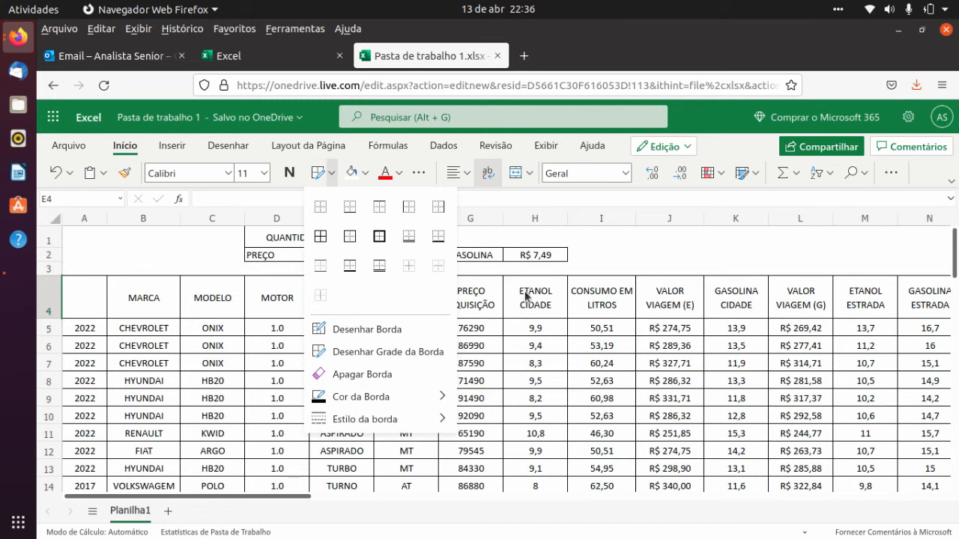
click(561, 220)
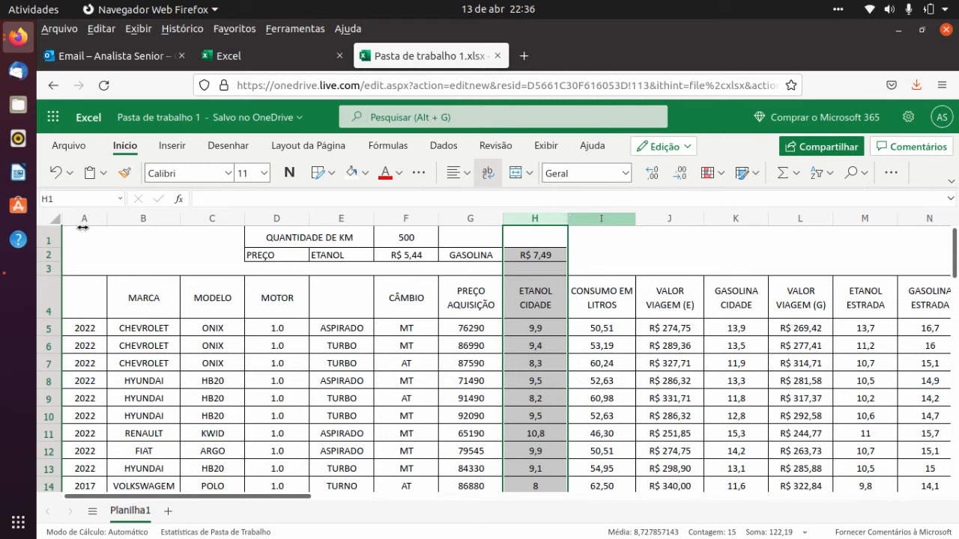
right_click(51, 301)
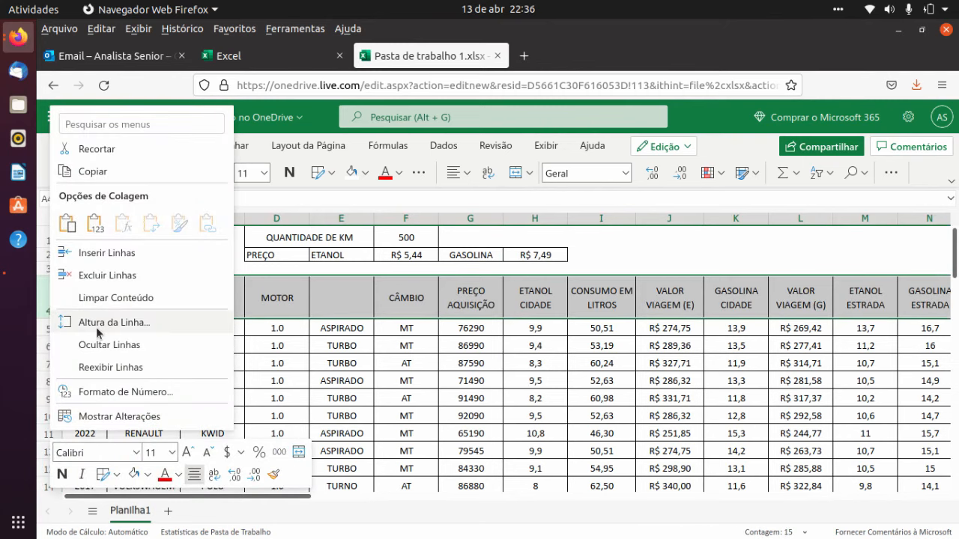
key(Escape)
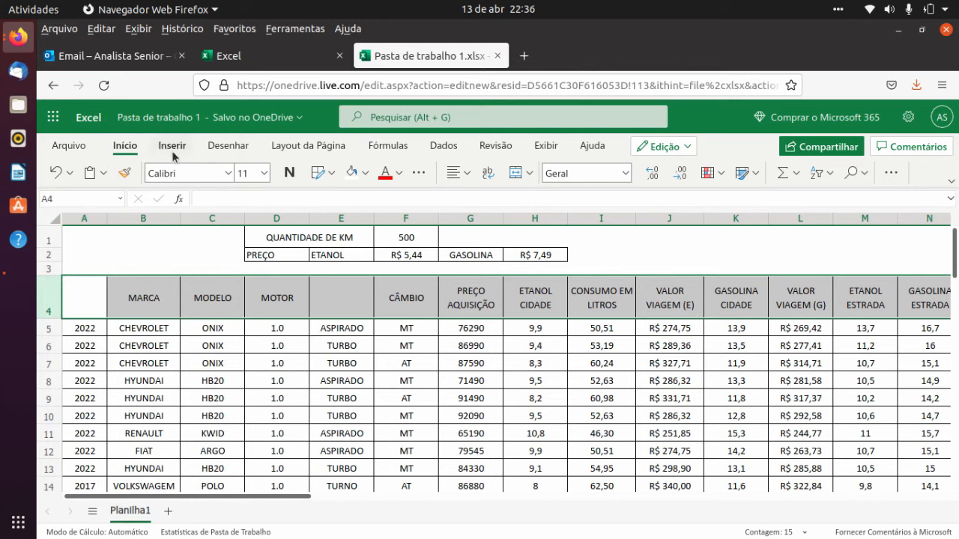
click(215, 146)
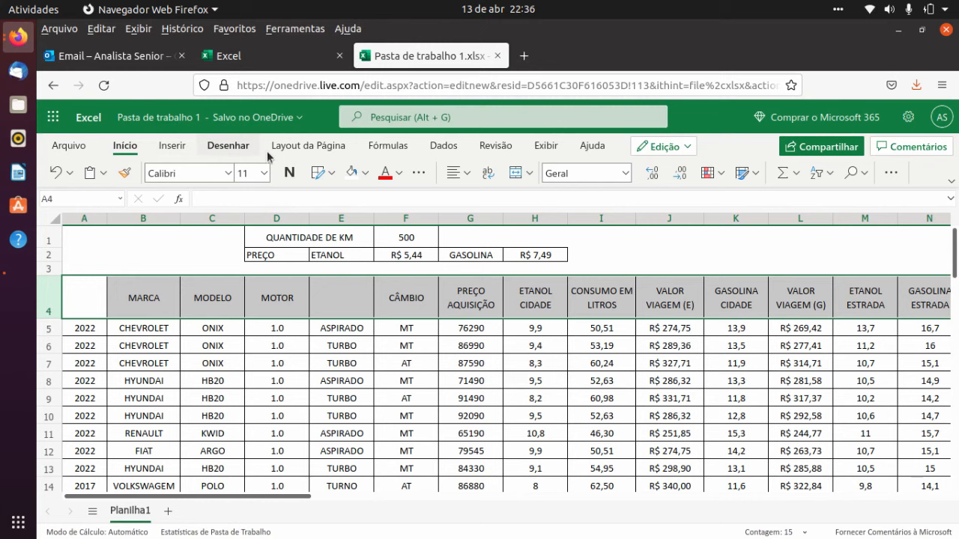
click(308, 148)
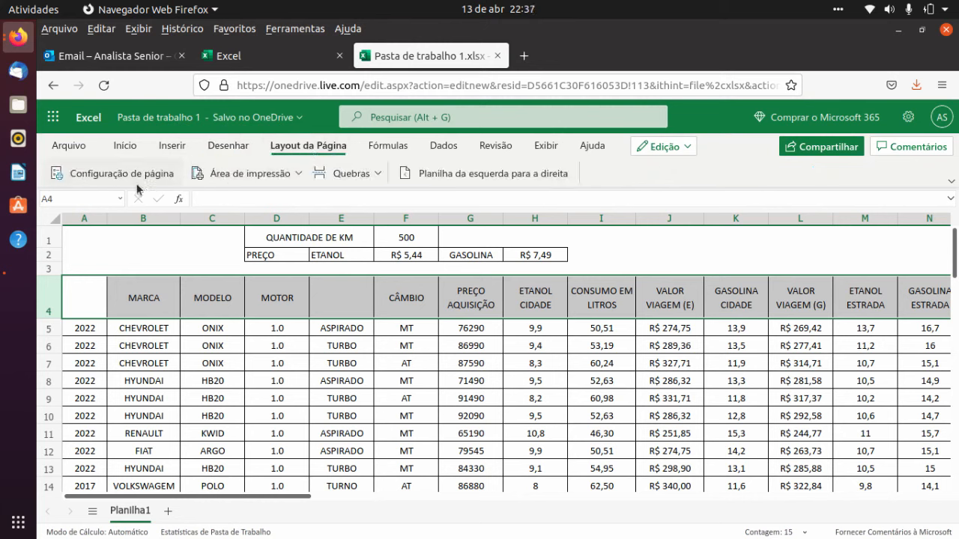
click(391, 149)
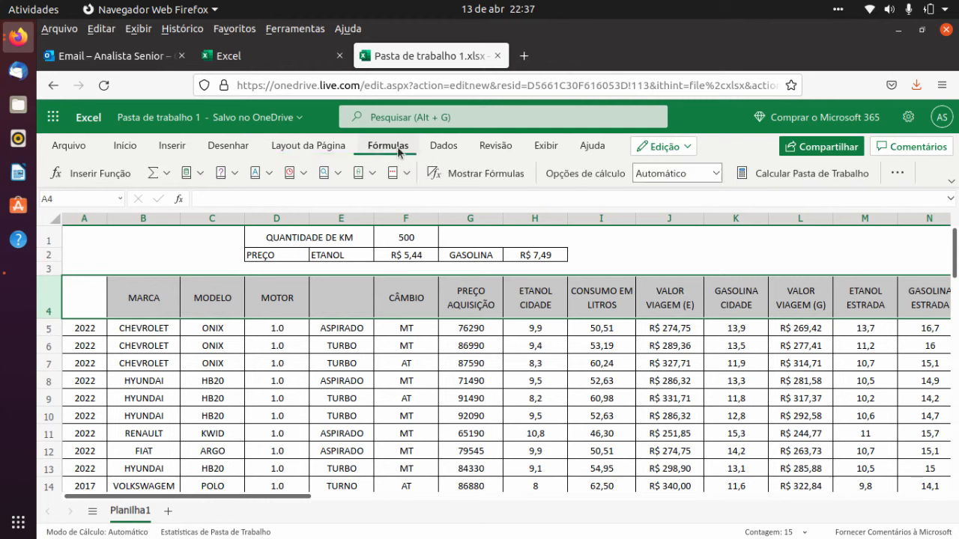
click(443, 147)
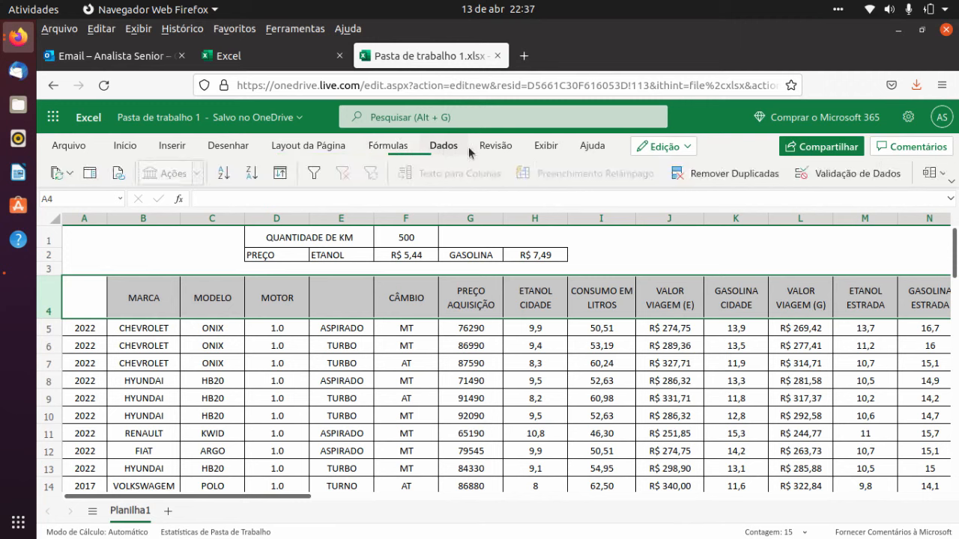
click(169, 147)
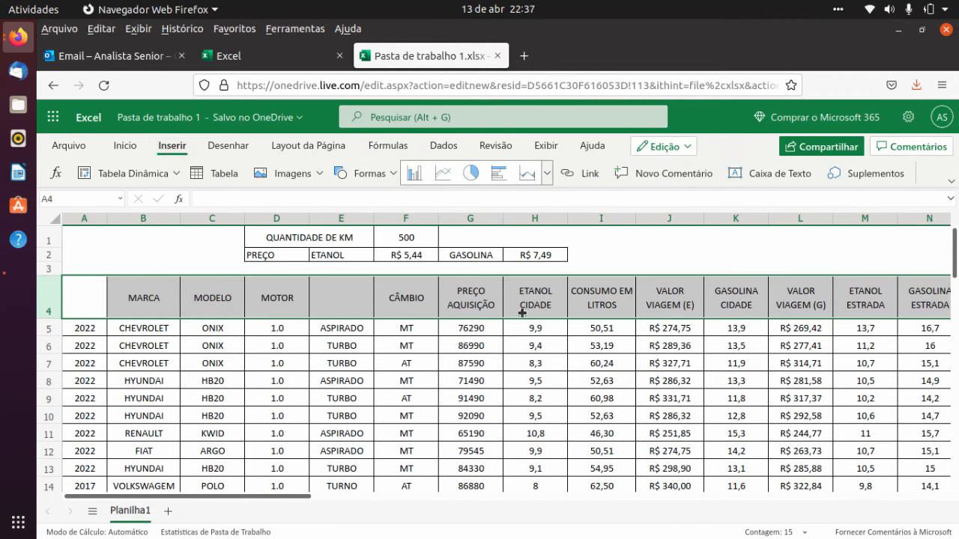
click(622, 367)
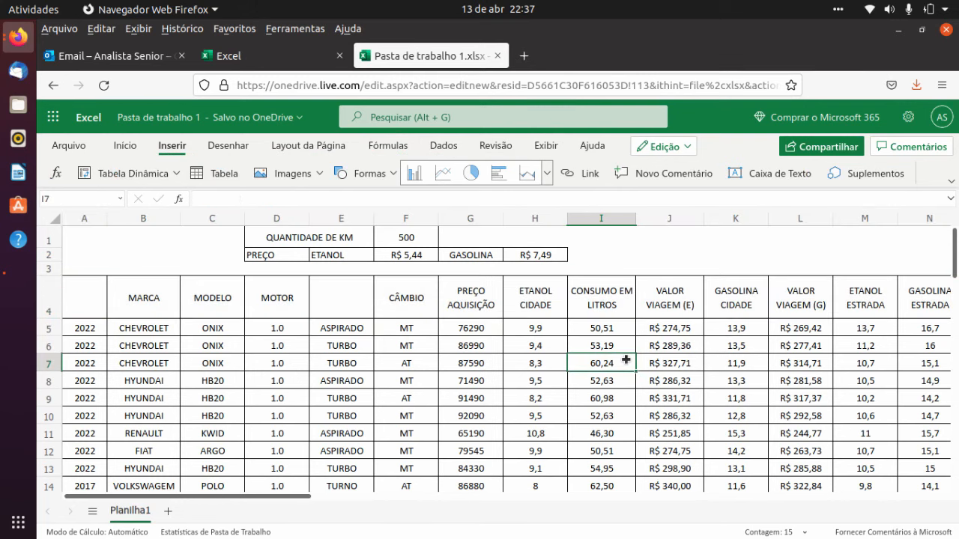